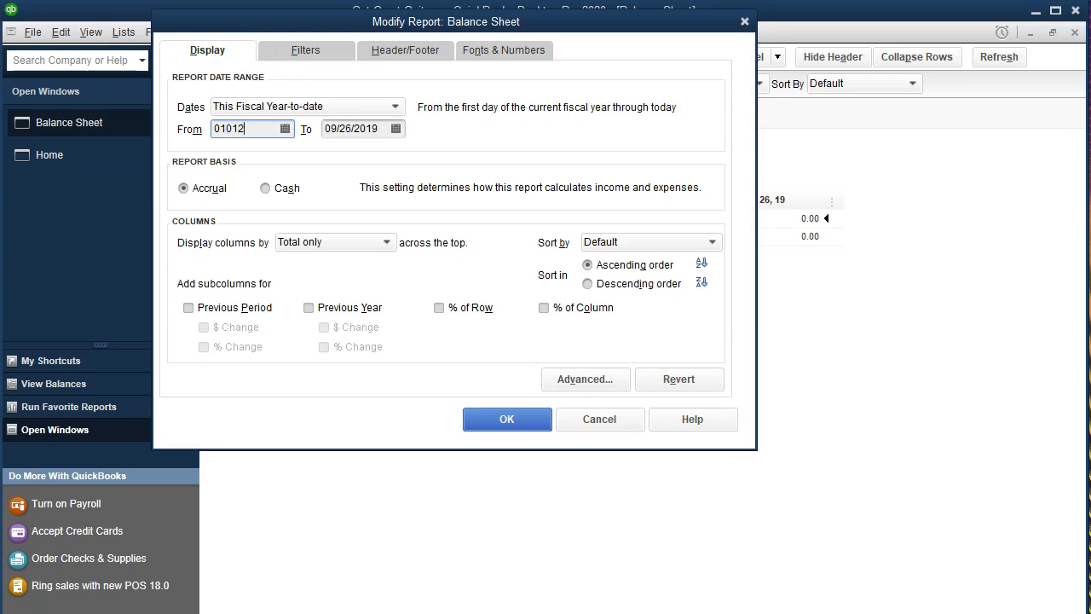
# Set the Balance Sheet report's date range to 01/01/2020 through 02/29/2020 and apply it
pyautogui.write('12/31/20')
pyautogui.press('Tab')
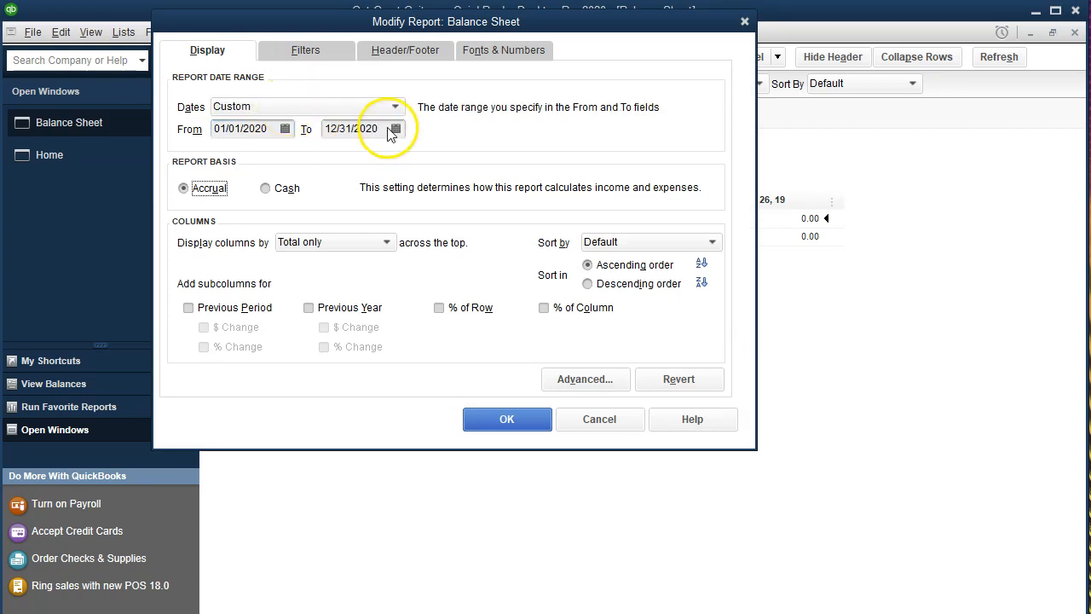
pyautogui.click(324, 128)
pyautogui.write('02')
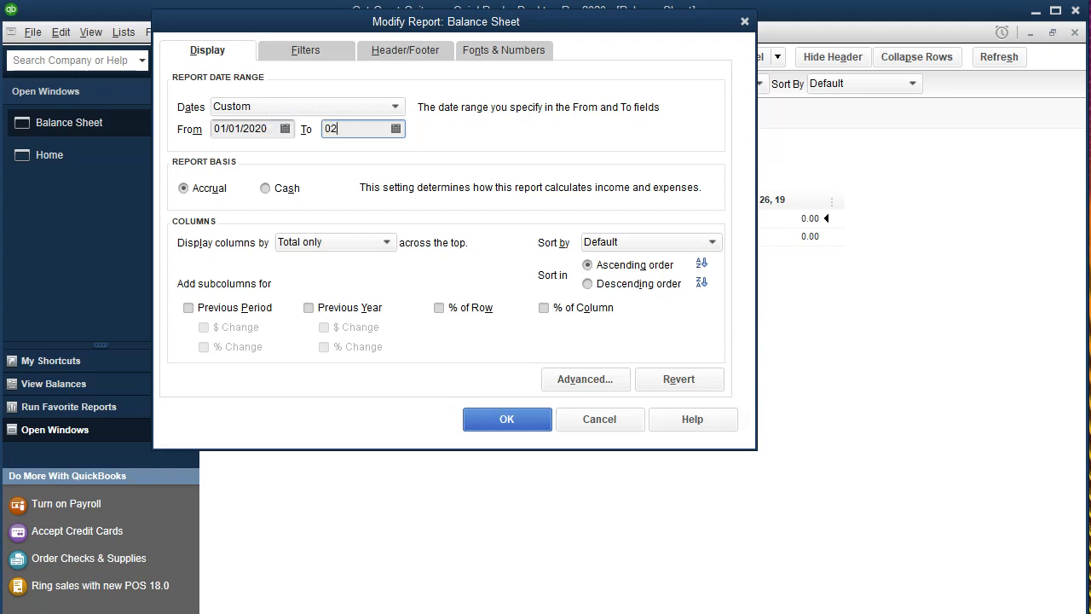
pyautogui.write('2920')
pyautogui.press('Tab')
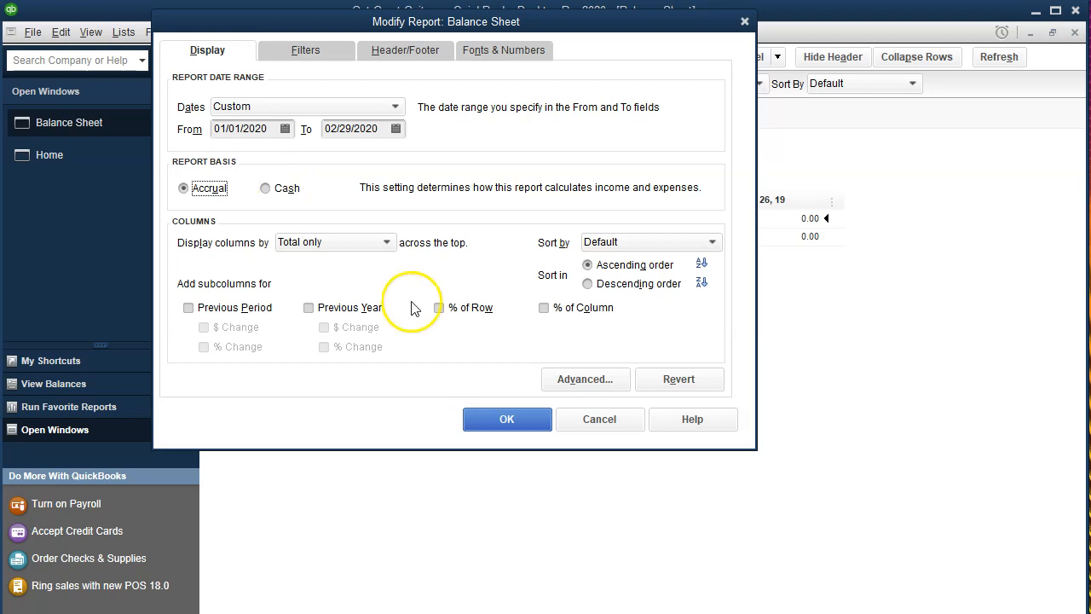
pyautogui.click(479, 417)
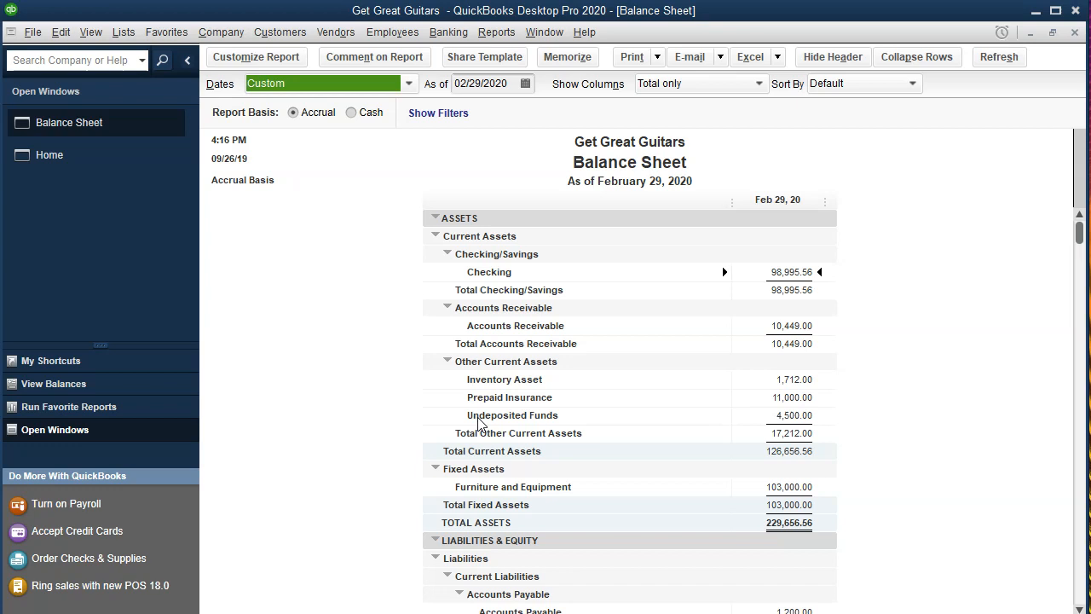
# Drill into the transactions behind the Loan Payable Current balance on the Balance Sheet
pyautogui.scroll(-4, 479, 421)
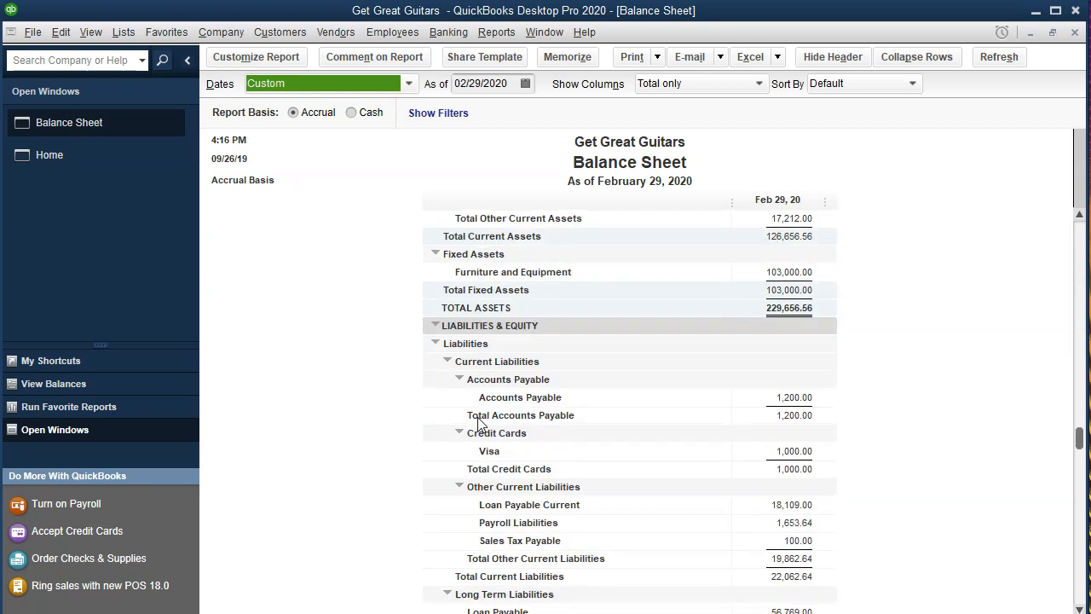
pyautogui.scroll(-2, 479, 421)
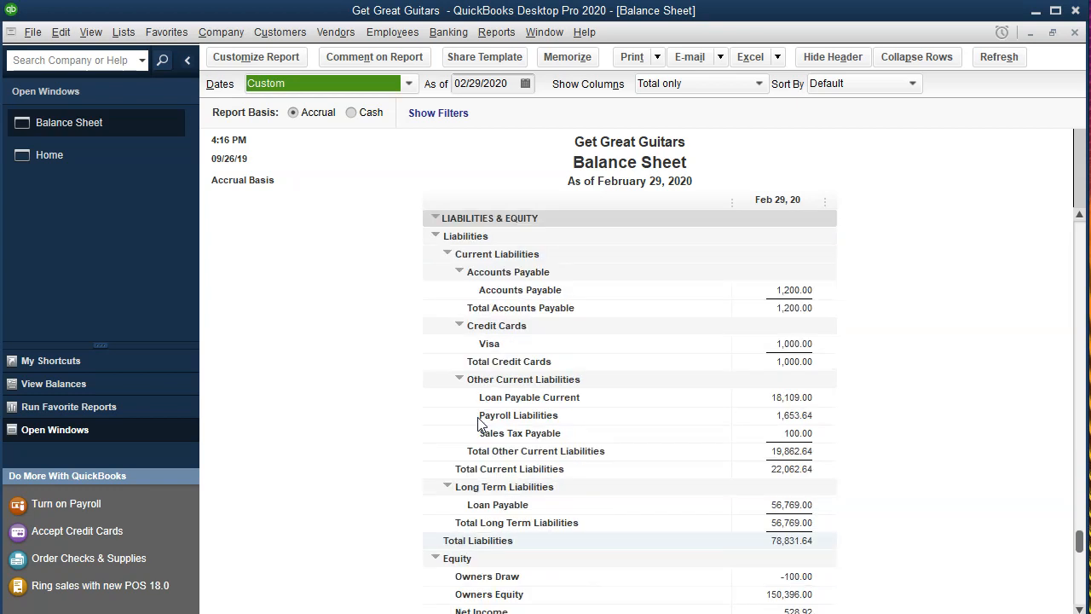
pyautogui.click(465, 479)
pyautogui.click(774, 399)
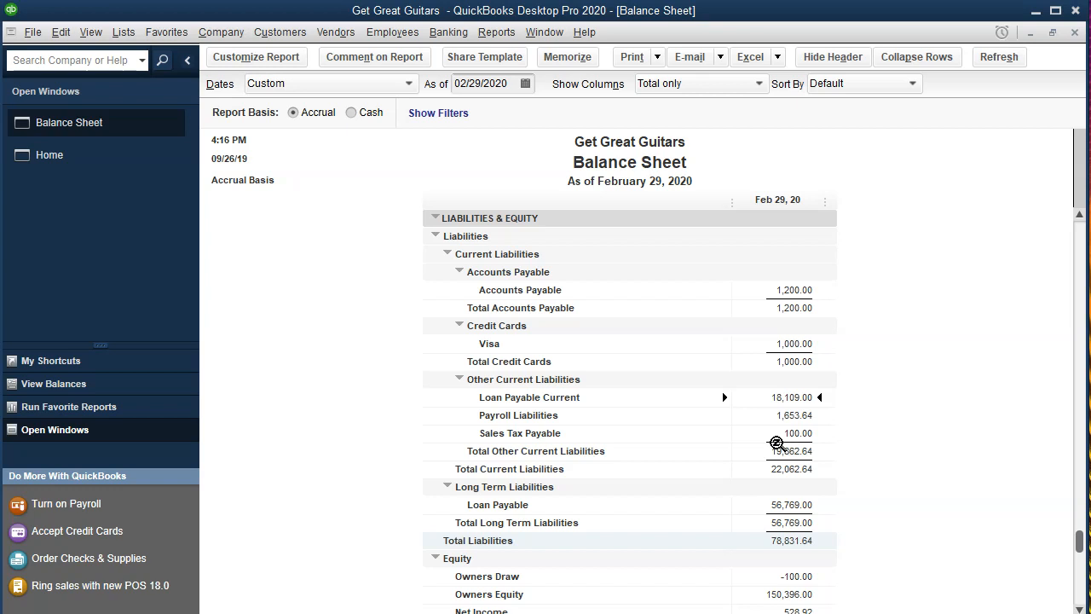
pyautogui.doubleClick(768, 396)
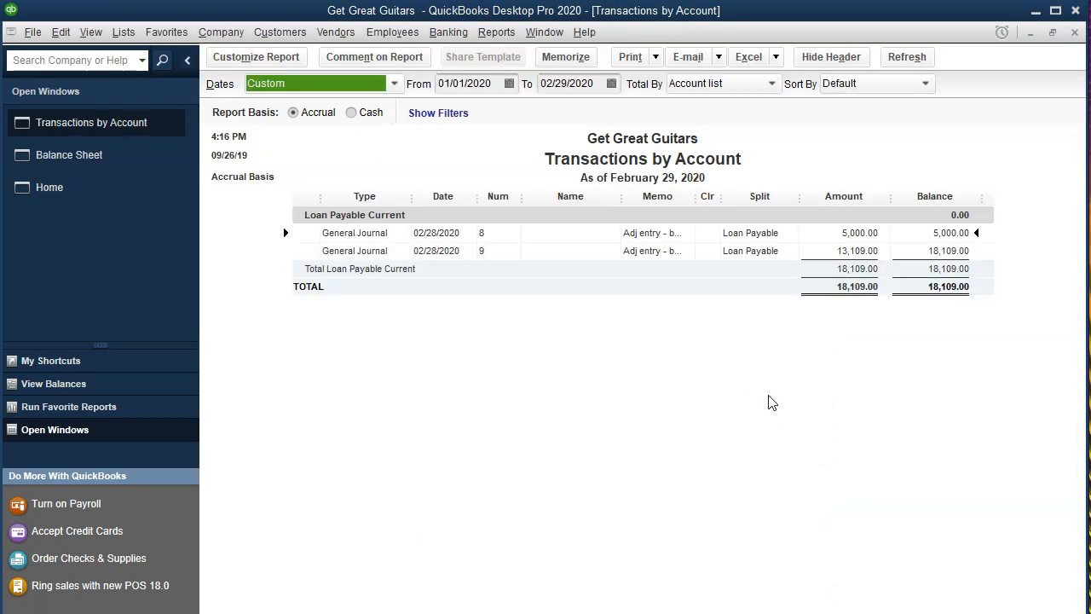
pyautogui.doubleClick(843, 238)
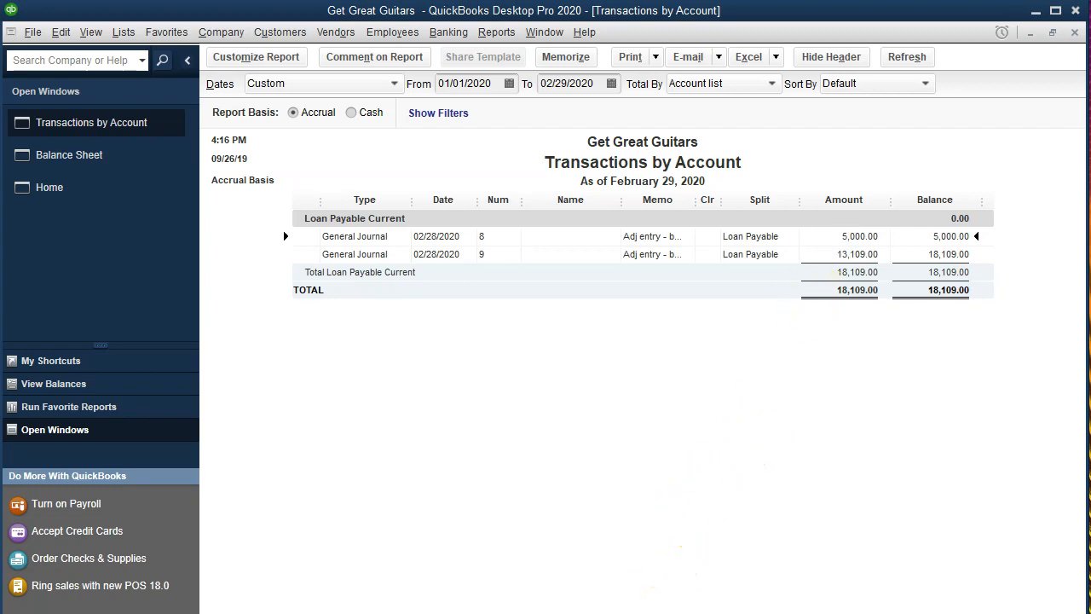
# Switch to the Loan Payments.xlsx workbook in Excel and display the Short term (2) sheet
pyautogui.click(596, 610)
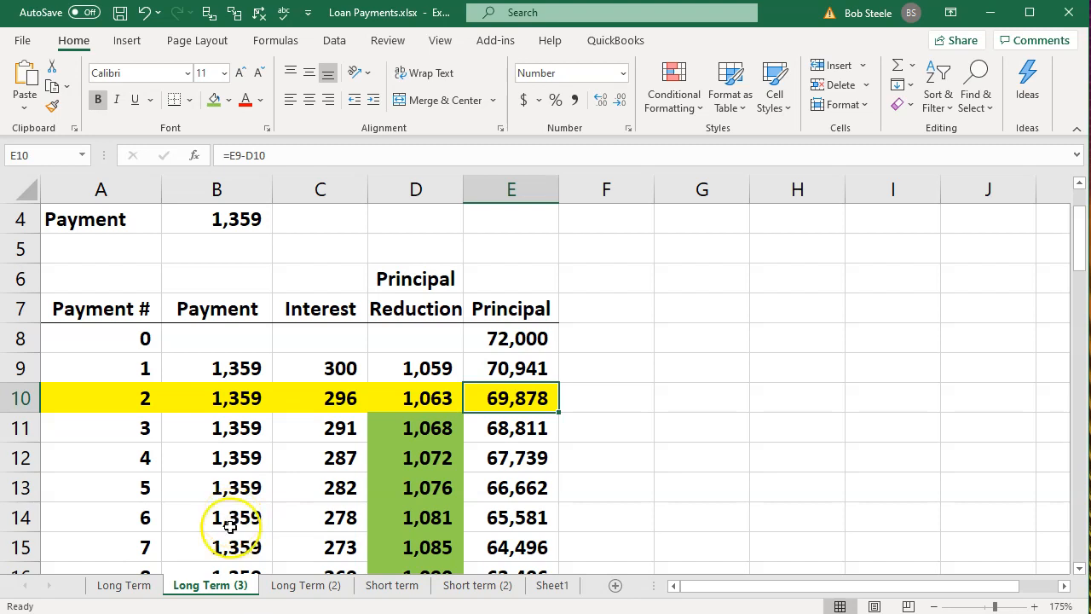
pyautogui.click(475, 586)
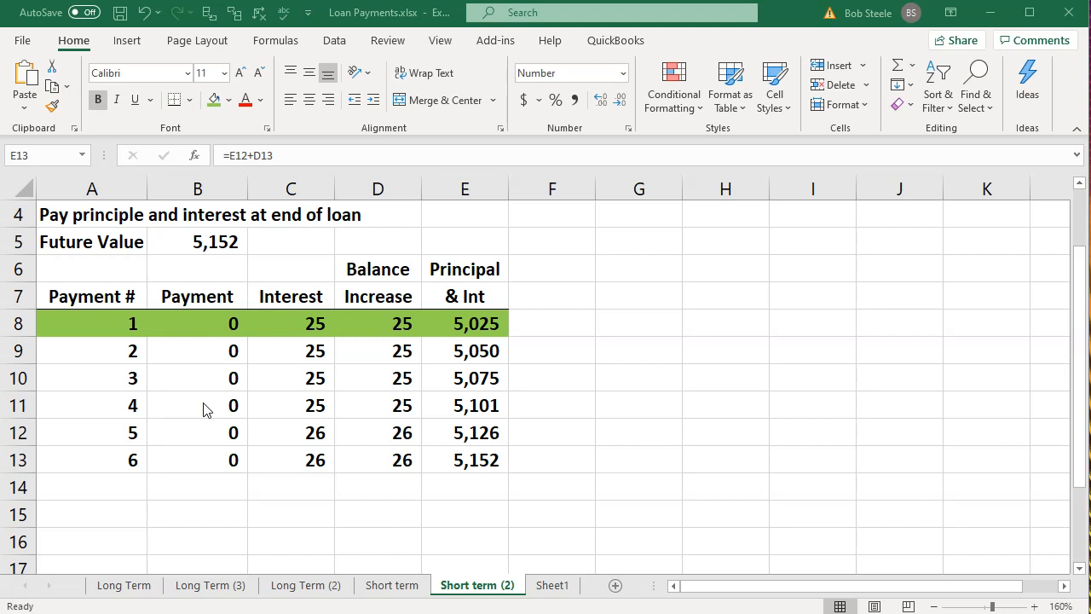
pyautogui.click(128, 460)
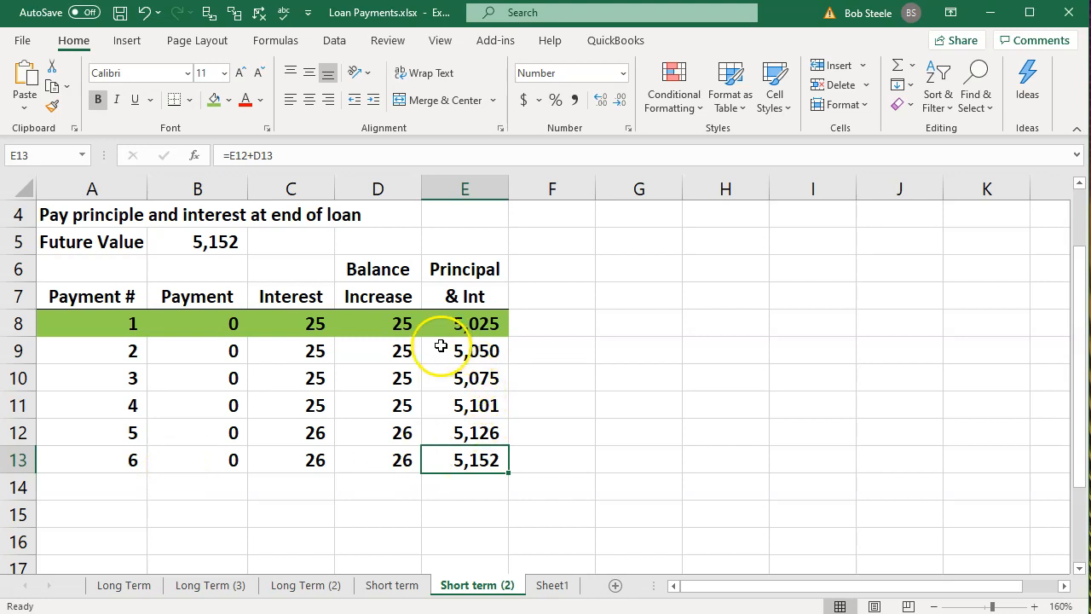
# Examine the short-term loan schedule's interest, balance increase and principal formulas from payment 1 through payment 6
pyautogui.click(329, 323)
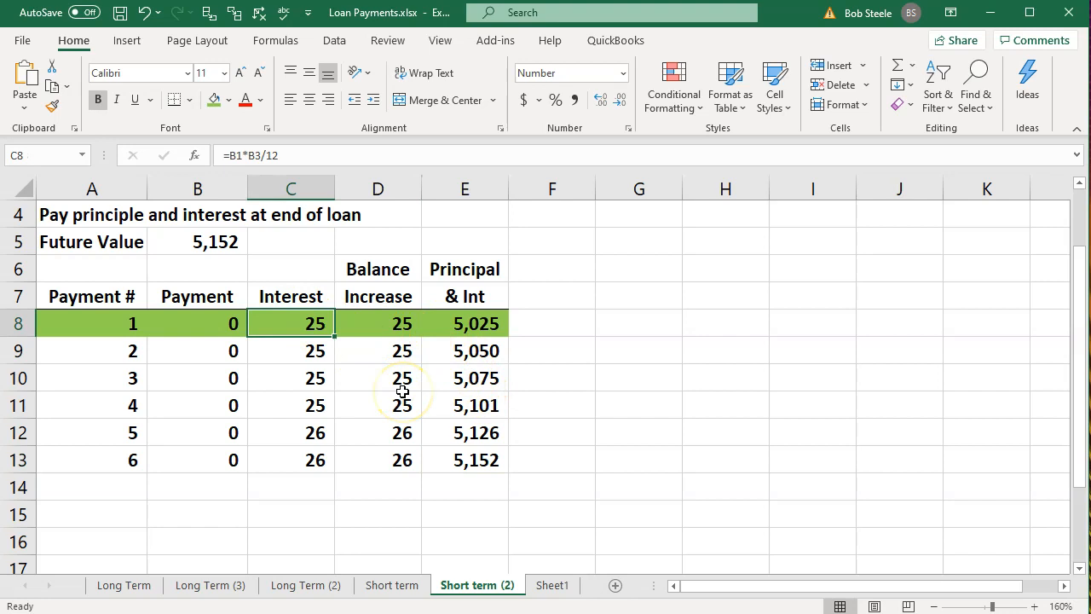
pyautogui.press('Down')
pyautogui.press('Right')
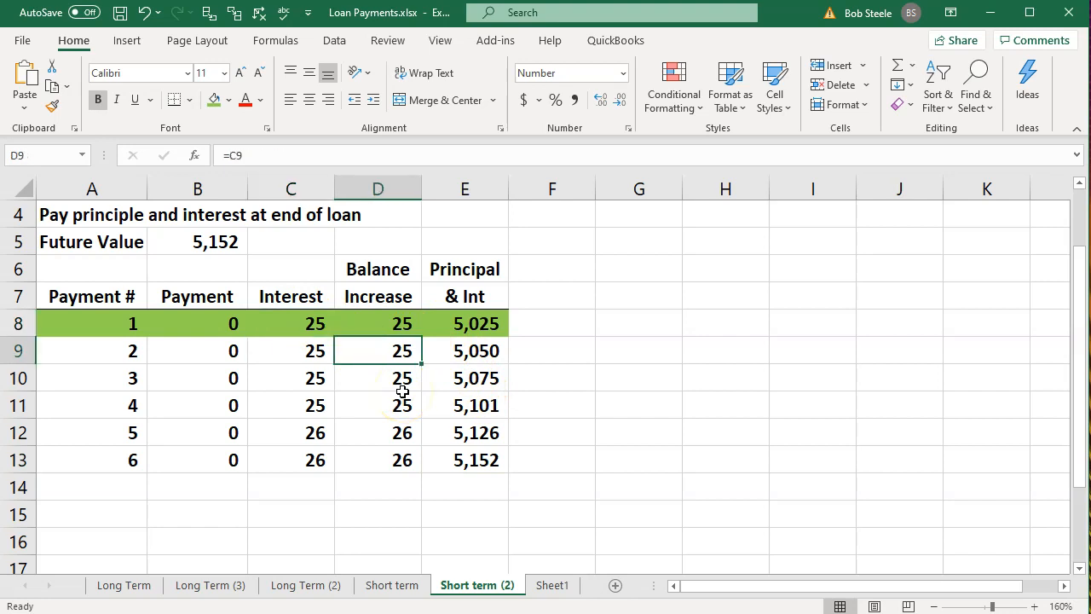
pyautogui.press('Right')
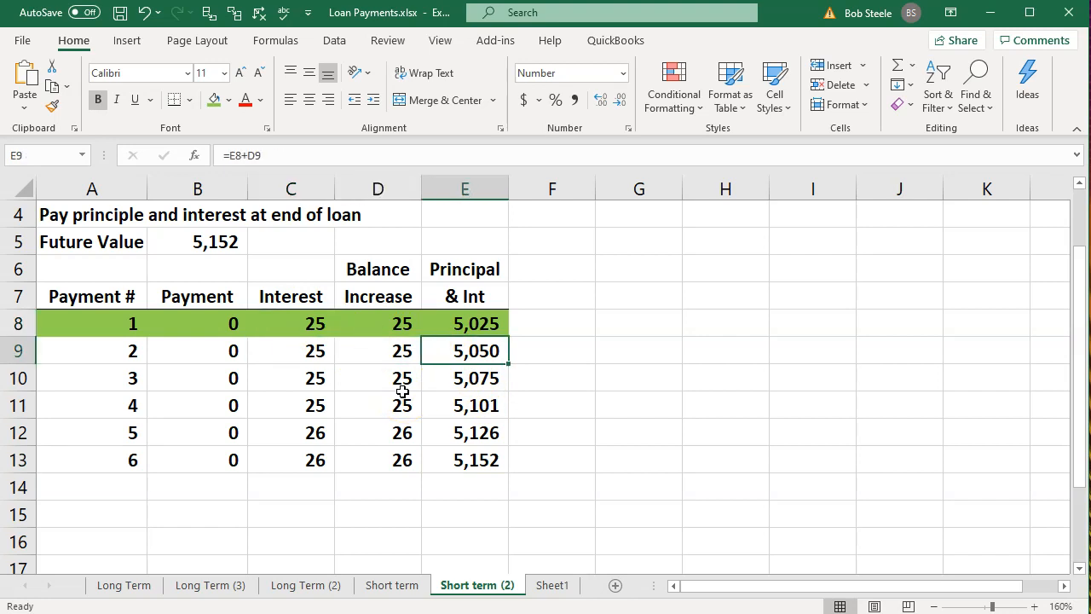
pyautogui.press('Down')
pyautogui.press('Down')
pyautogui.press('Down')
pyautogui.press('Down')
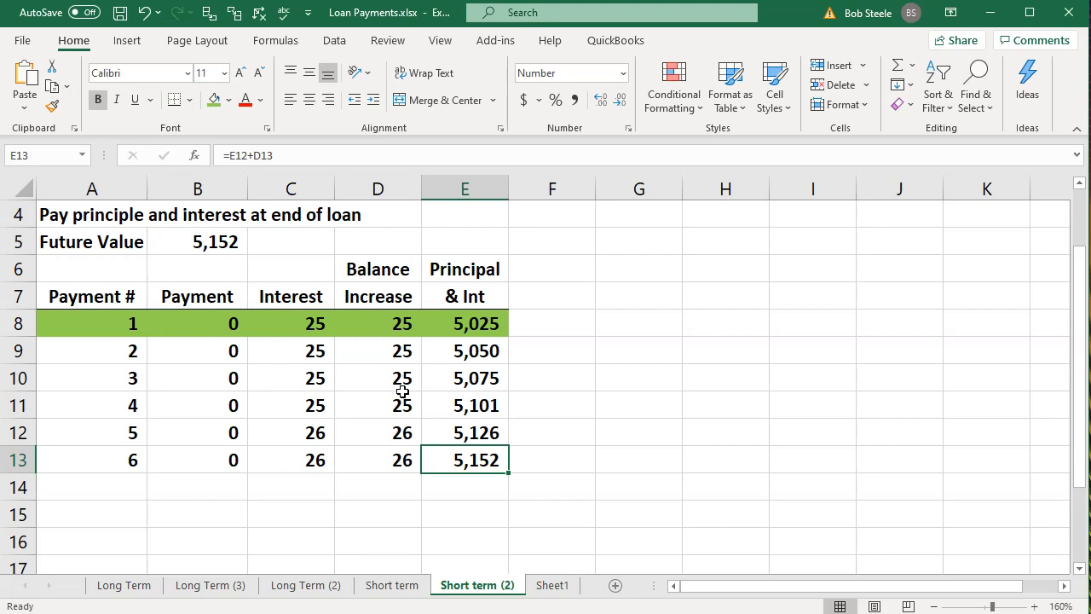
pyautogui.click(458, 329)
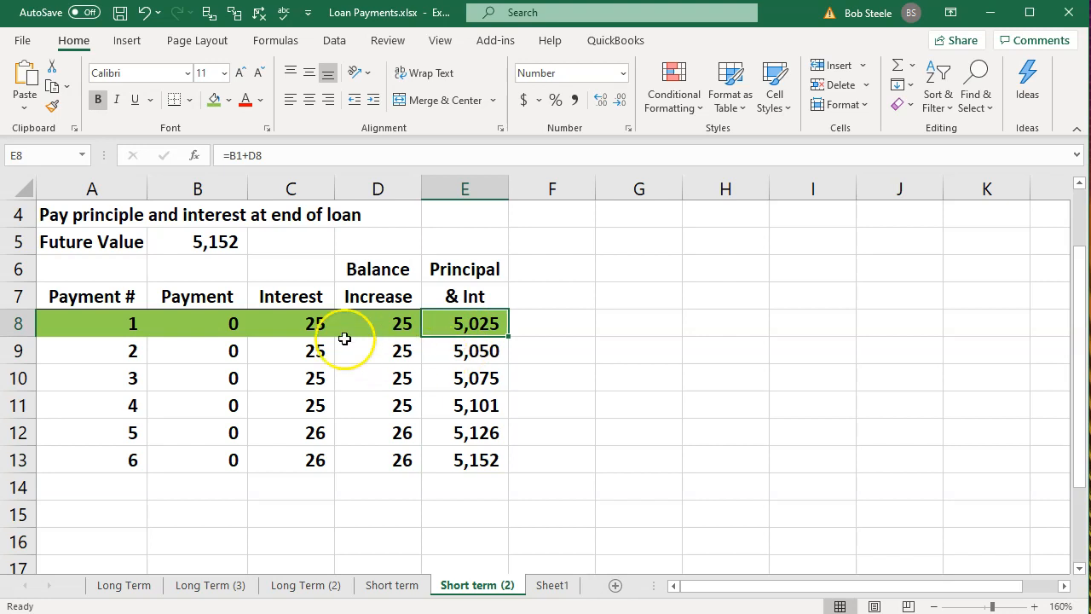
pyautogui.click(309, 324)
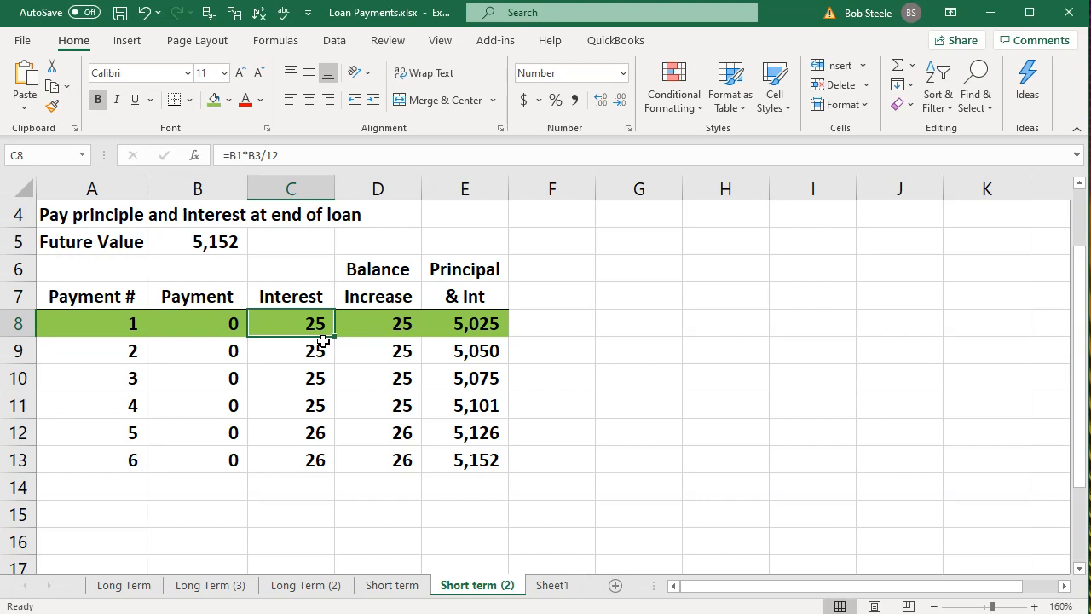
# Return to QuickBooks and close the Transactions by Account report to get back to Loan Payable Current on the Balance Sheet
pyautogui.click(984, 14)
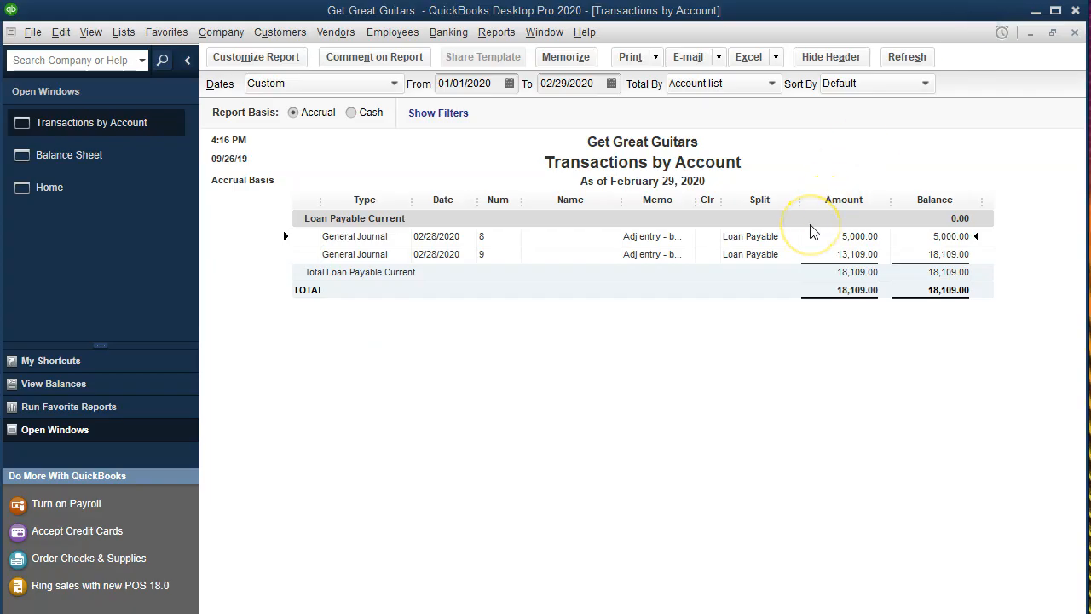
pyautogui.click(1073, 33)
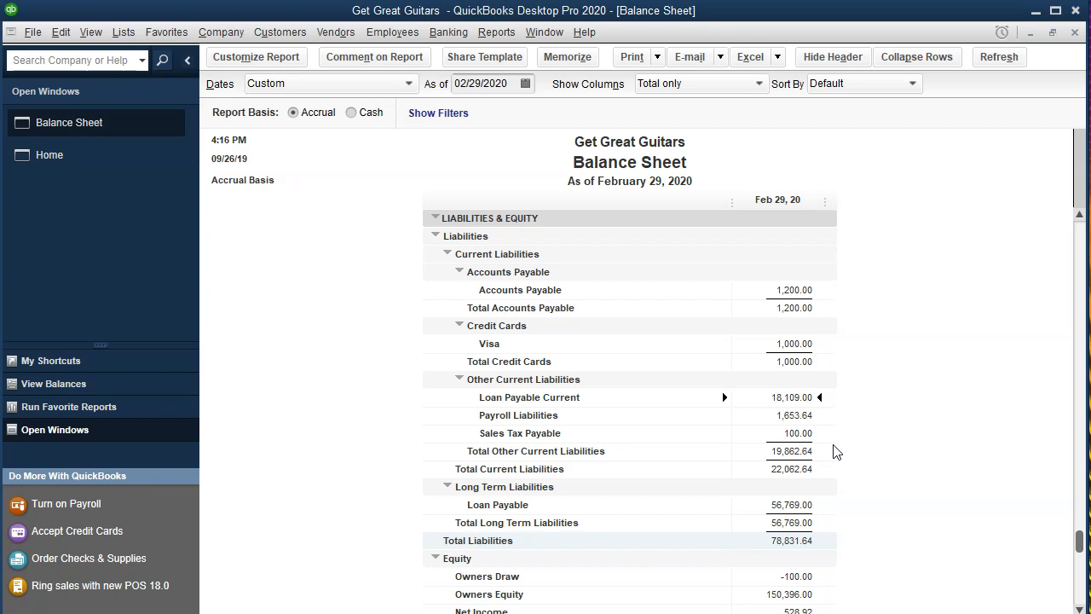
pyautogui.click(816, 399)
pyautogui.click(222, 32)
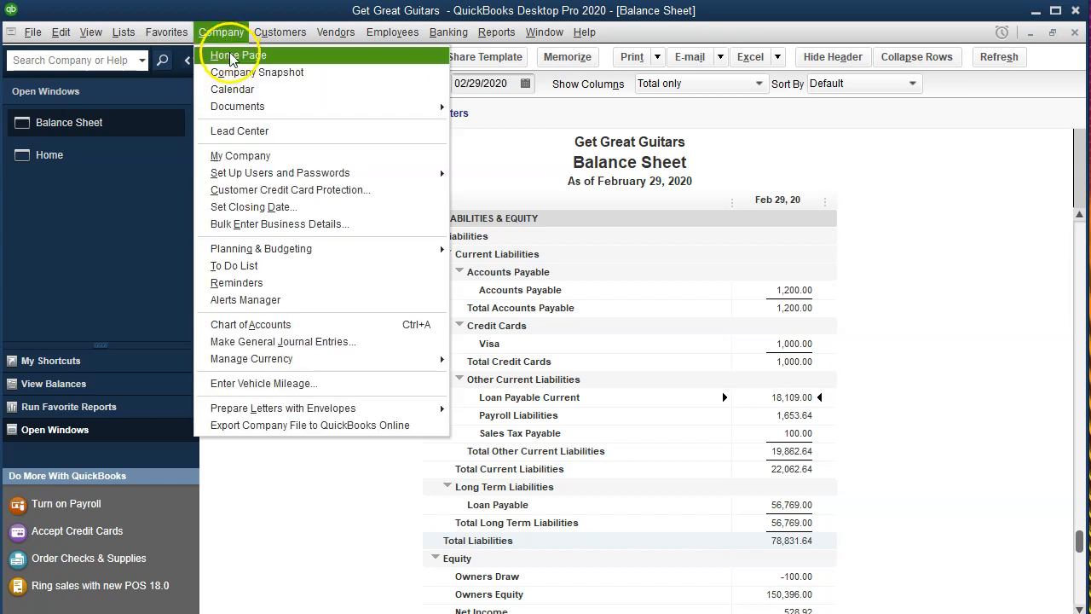
pyautogui.click(341, 345)
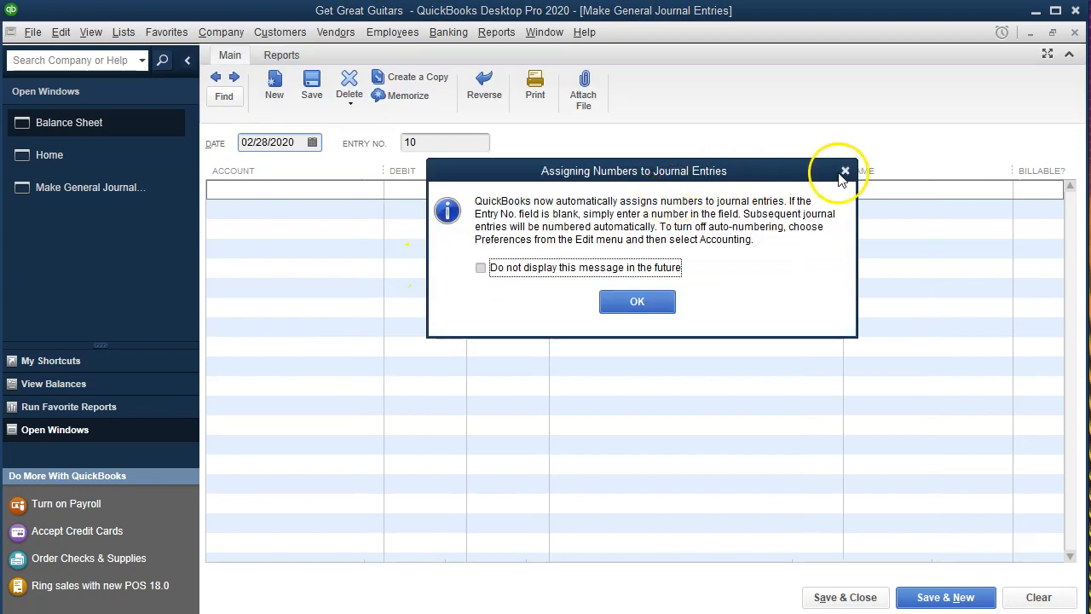
pyautogui.click(843, 173)
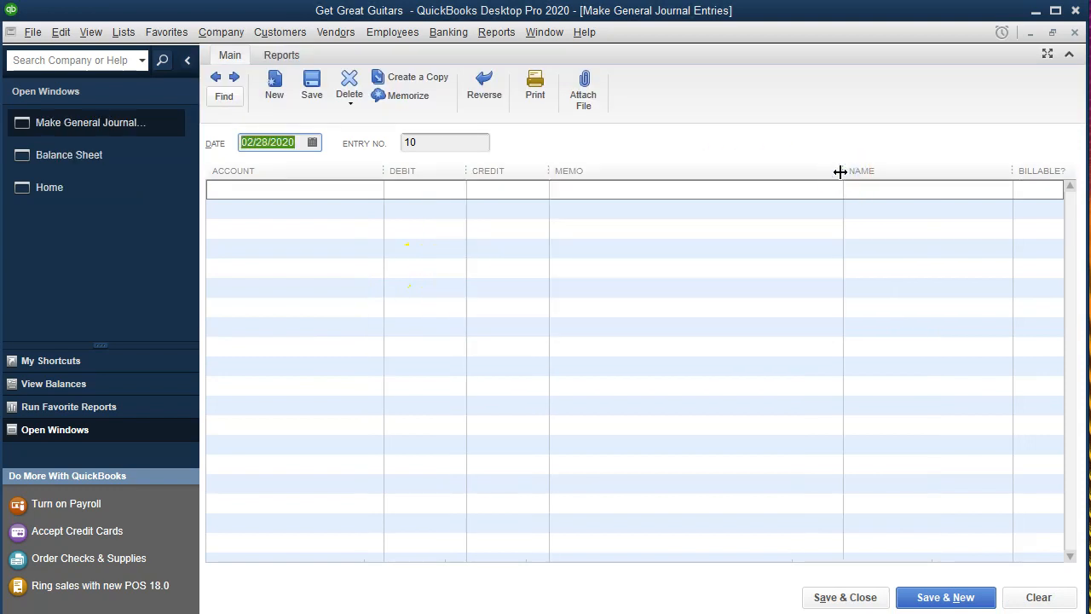
pyautogui.click(1075, 35)
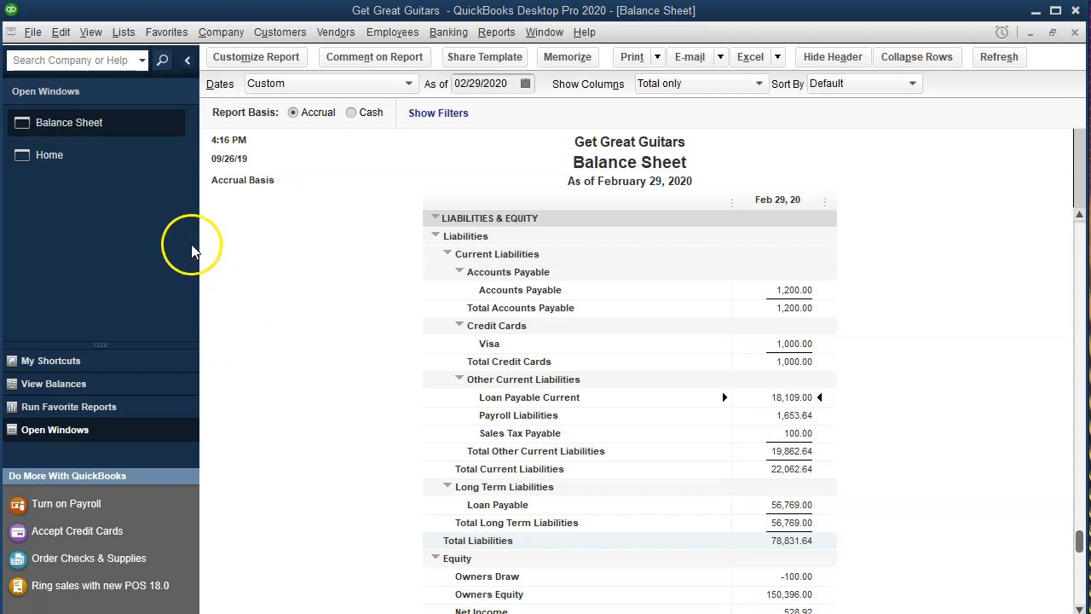
# Add an Other Current Liability account named Interest Payable to the chart of accounts and save it
pyautogui.click(126, 32)
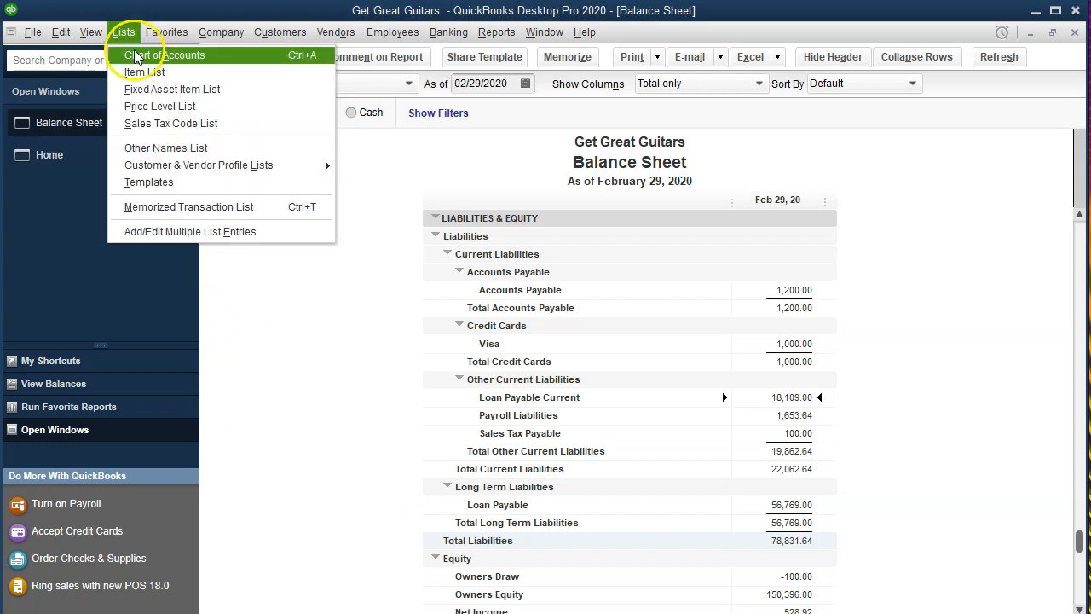
pyautogui.click(220, 57)
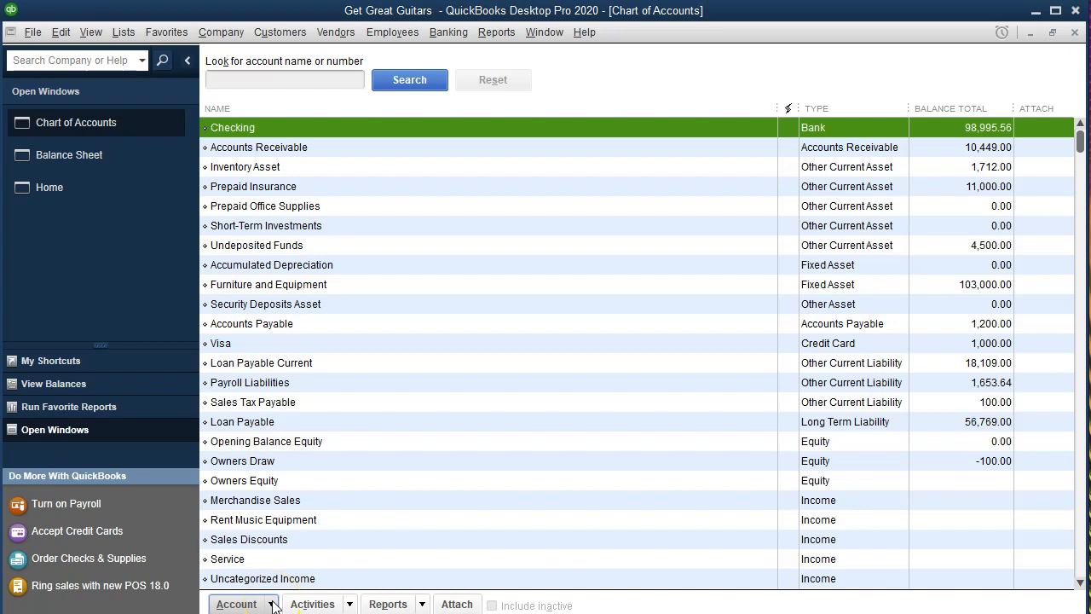
pyautogui.click(272, 604)
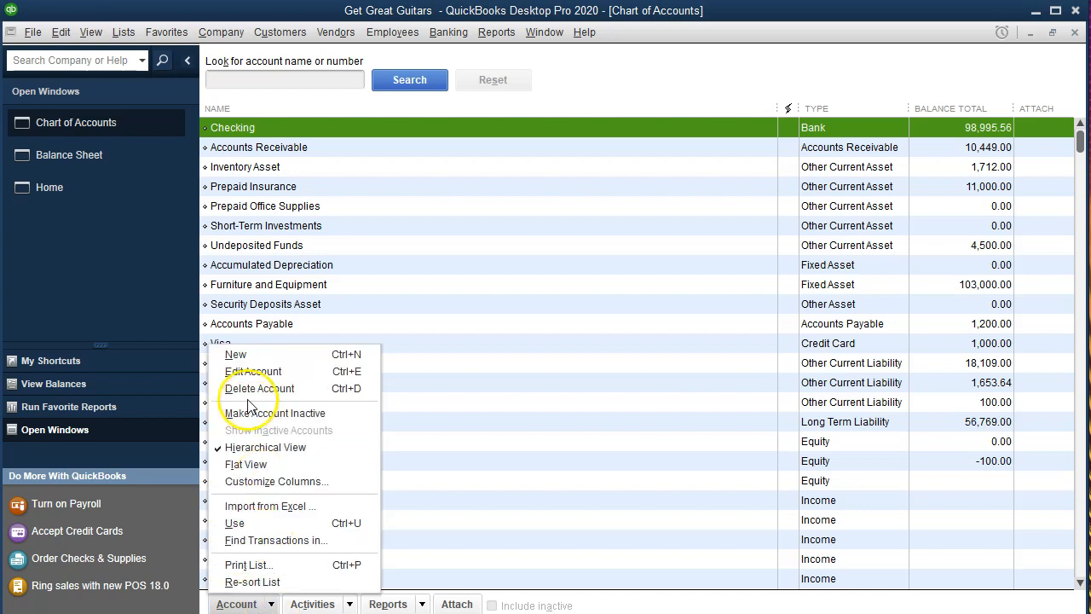
pyautogui.click(260, 356)
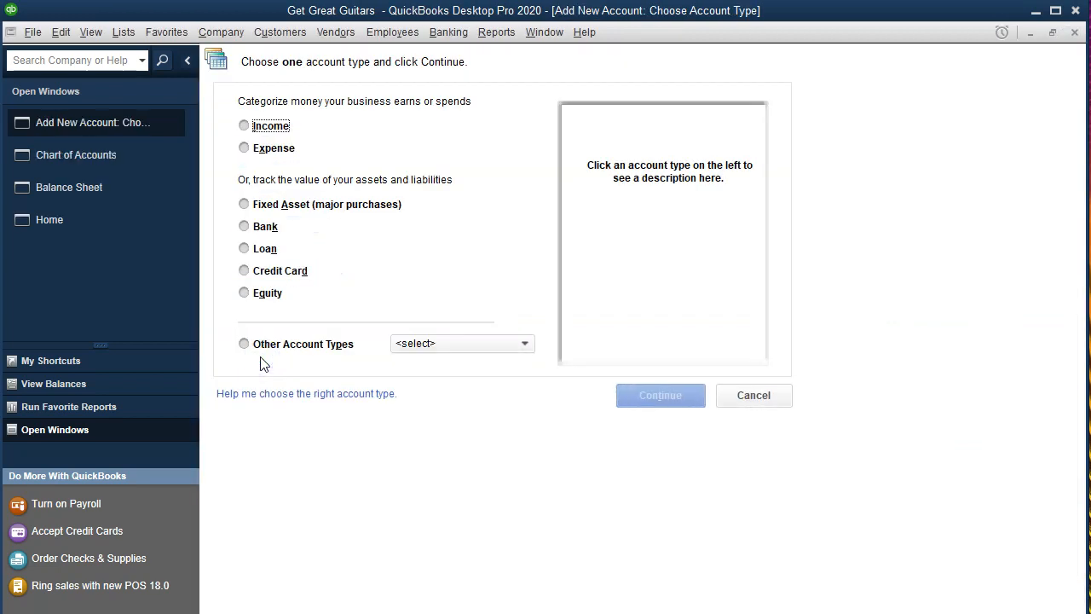
pyautogui.click(453, 341)
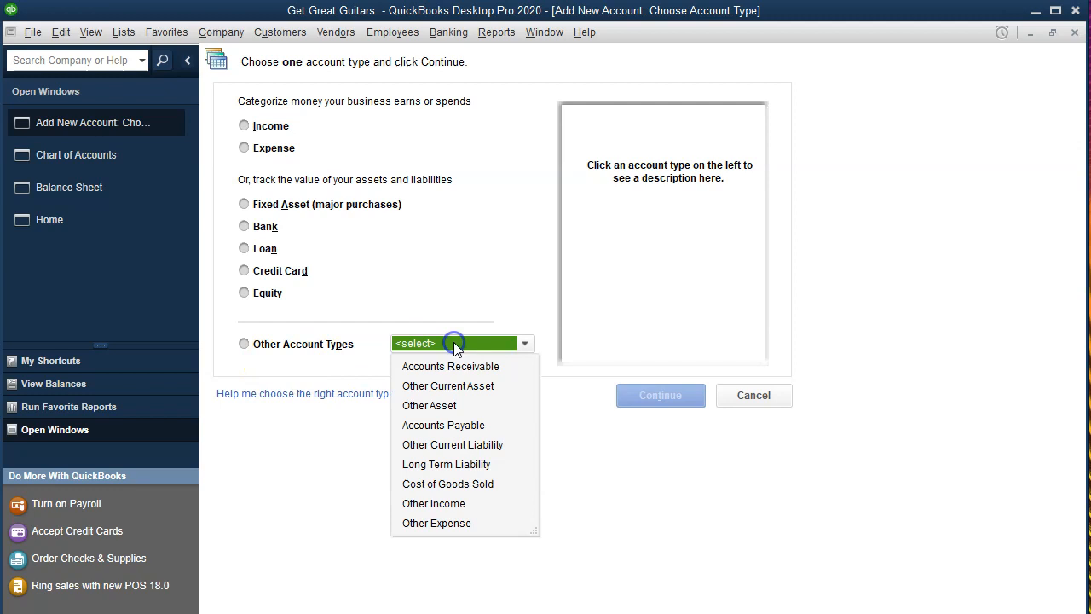
pyautogui.click(512, 451)
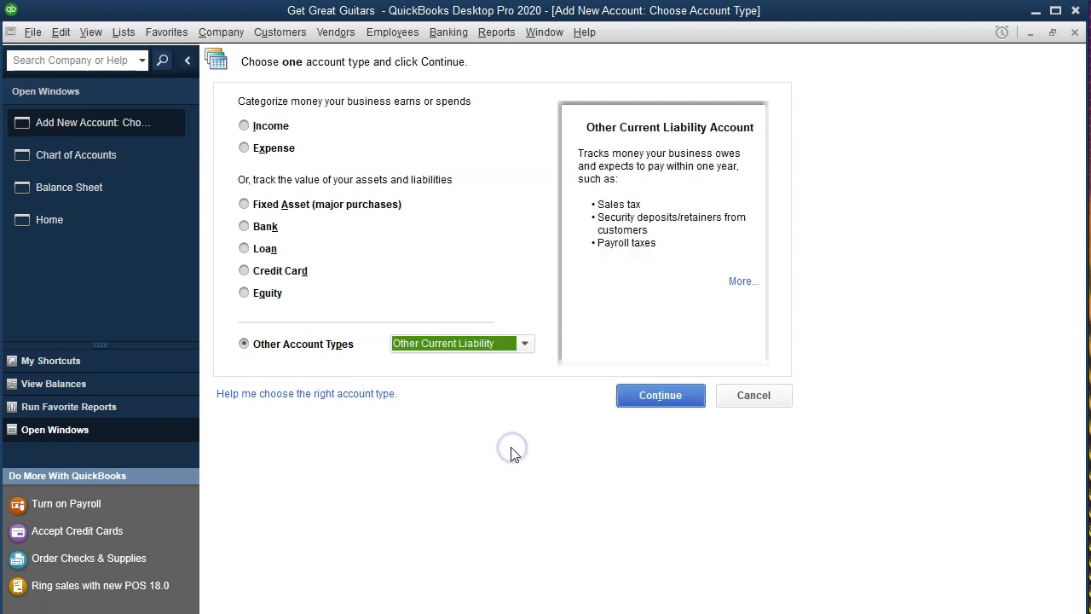
pyautogui.click(692, 397)
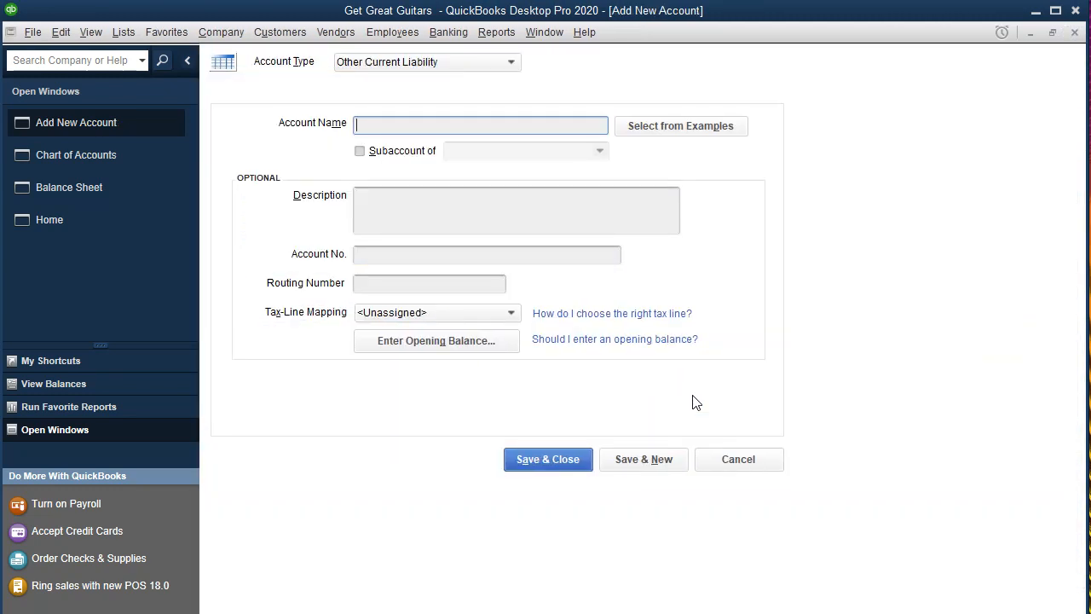
pyautogui.write('Interest Payable')
pyautogui.press('Tab')
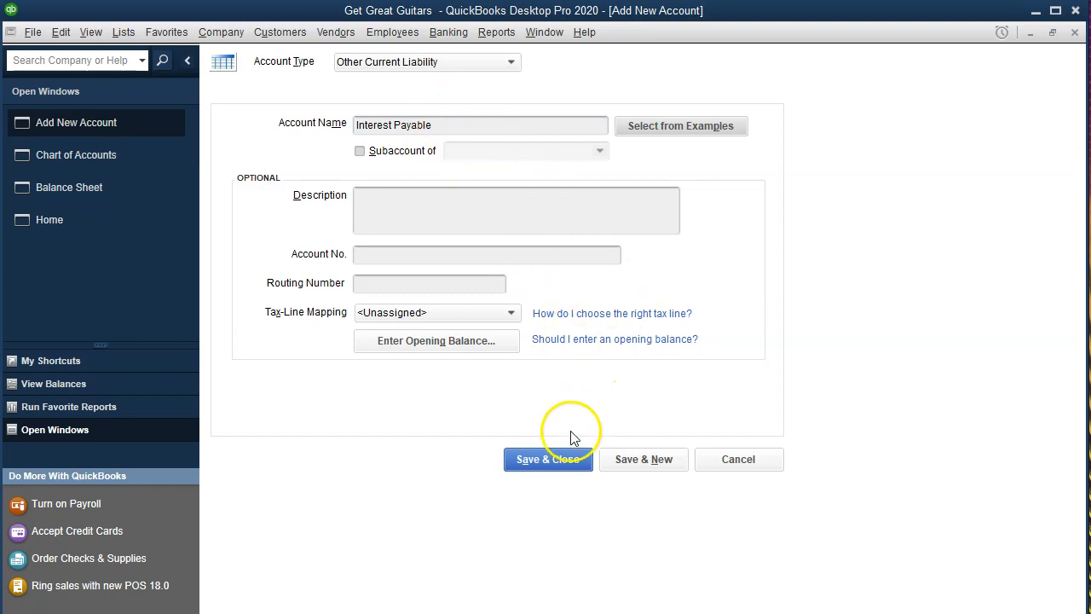
pyautogui.click(571, 458)
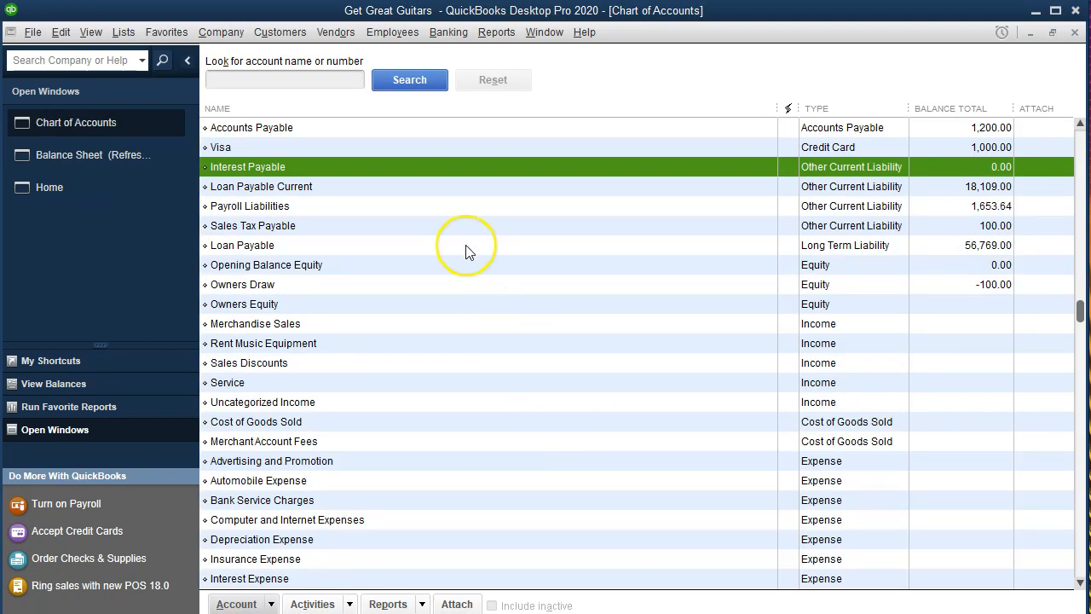
# Open the Interest Payable register and start an entry dated 02/28/2020 with an increase of 25.00
pyautogui.doubleClick(418, 169)
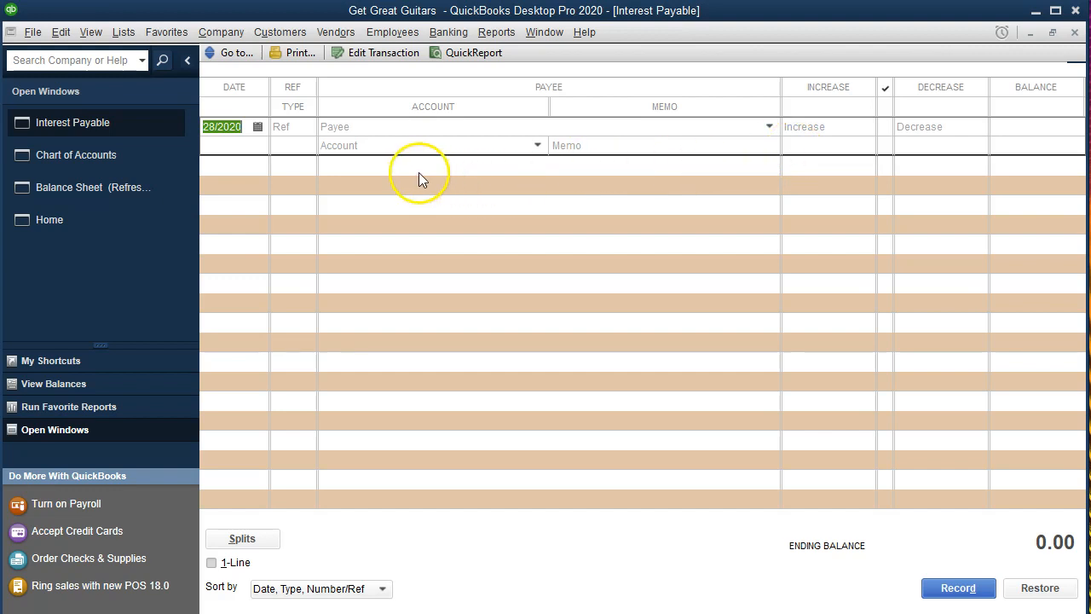
pyautogui.click(370, 146)
pyautogui.moveTo(242, 127); pyautogui.dragTo(259, 162)
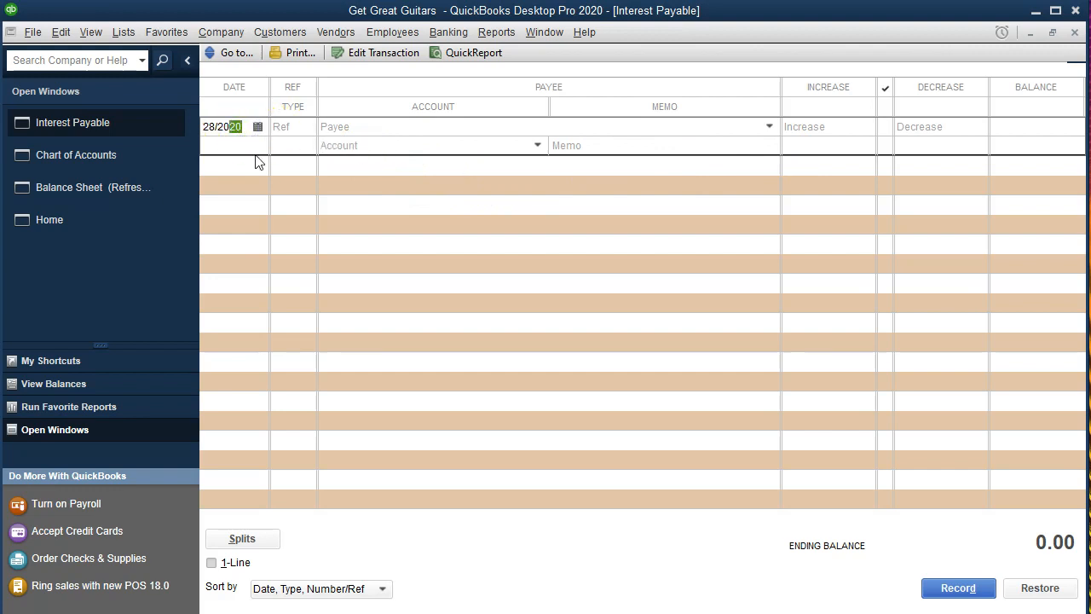
pyautogui.press('Tab')
pyautogui.press('Tab')
pyautogui.press('Tab')
pyautogui.hotkey('alt', 'Tab')
pyautogui.hotkey('alt', 'Tab')
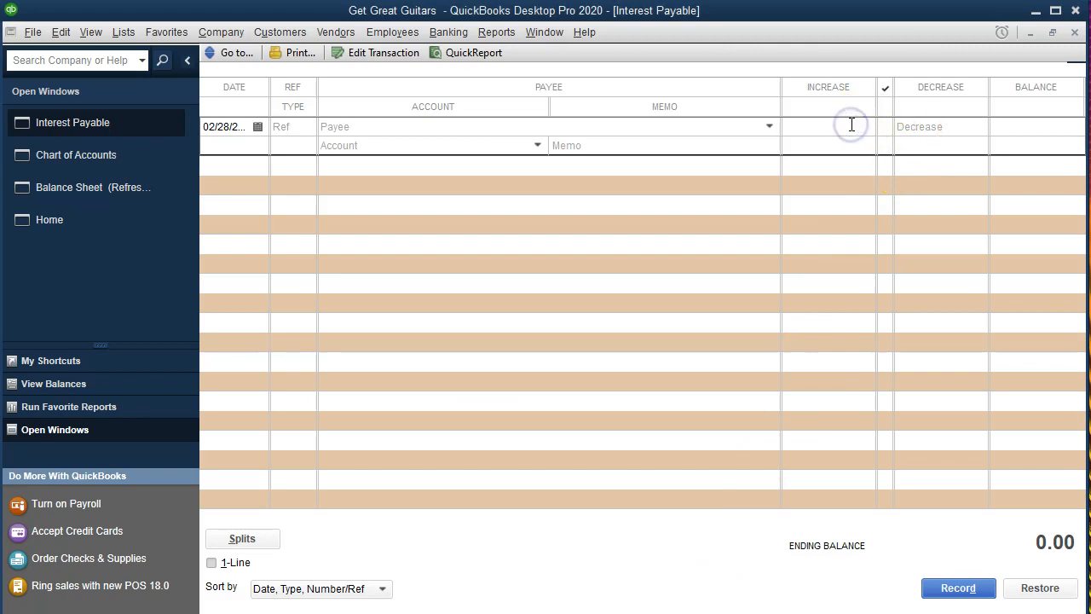
pyautogui.write('25')
pyautogui.press('Tab')
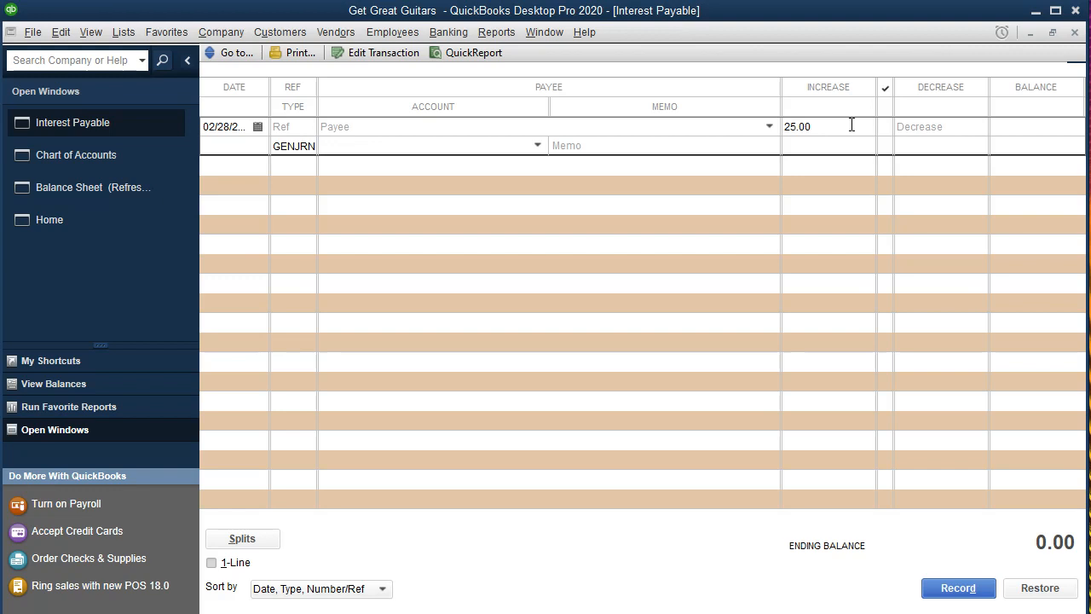
# Assign the entry to Interest Expense with memo "Adj entry interest payable", record it, and return to the Balance Sheet
pyautogui.click(537, 145)
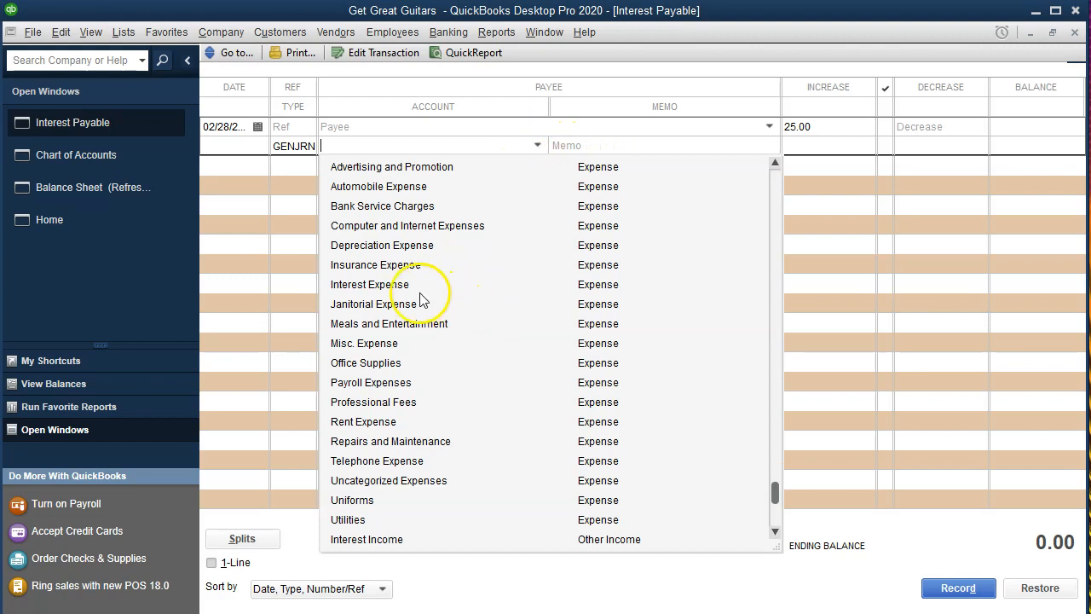
pyautogui.write('Interest Expense')
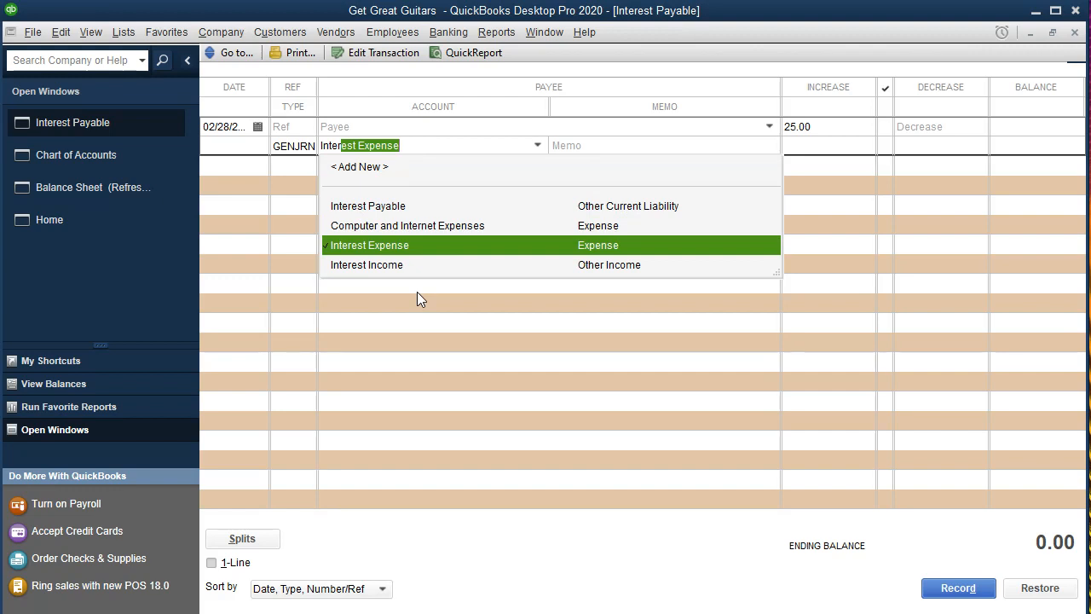
pyautogui.press('Tab')
pyautogui.write('Adj.')
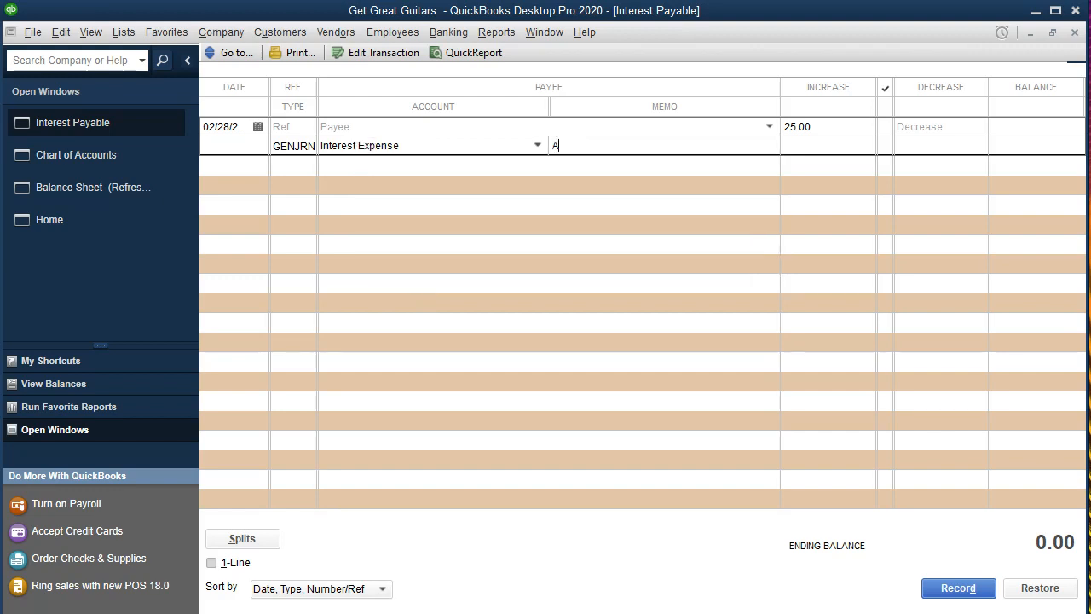
pyautogui.press('BackSpace')
pyautogui.write('entry interest payable')
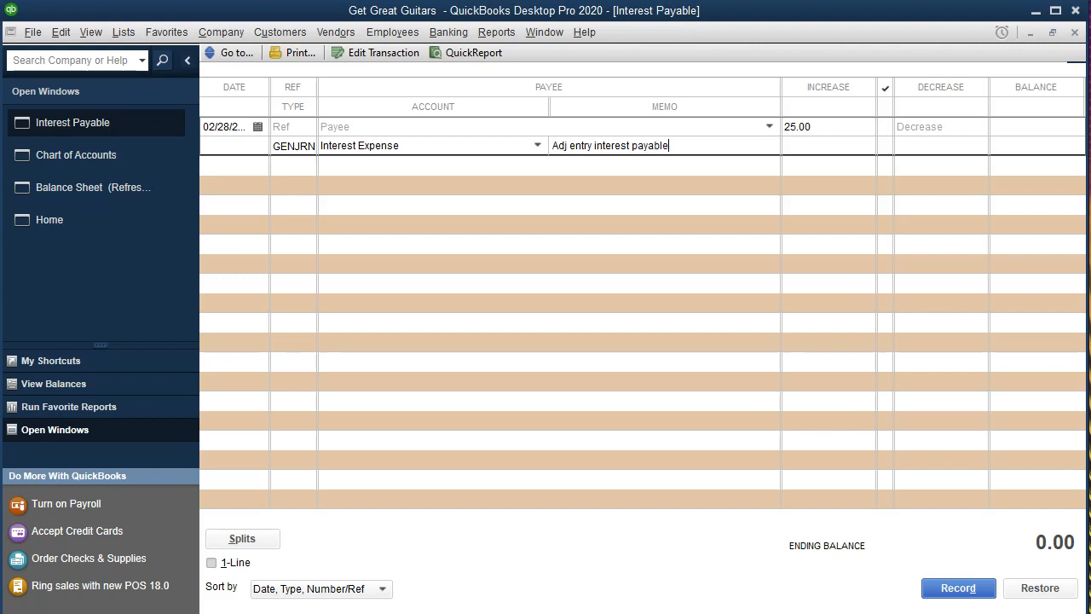
pyautogui.press('Return')
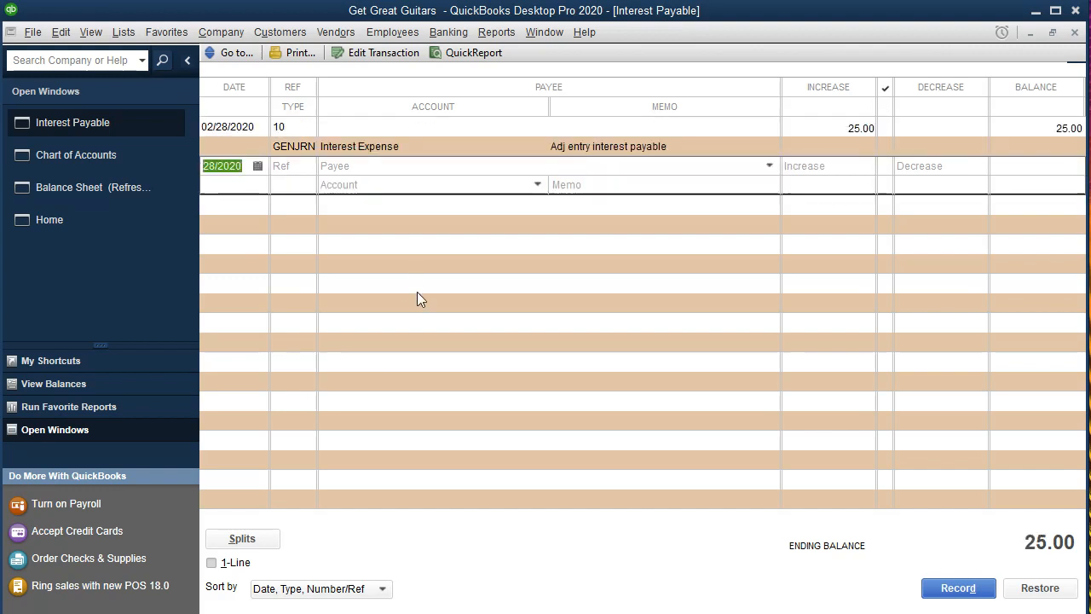
pyautogui.click(1075, 33)
pyautogui.click(1078, 37)
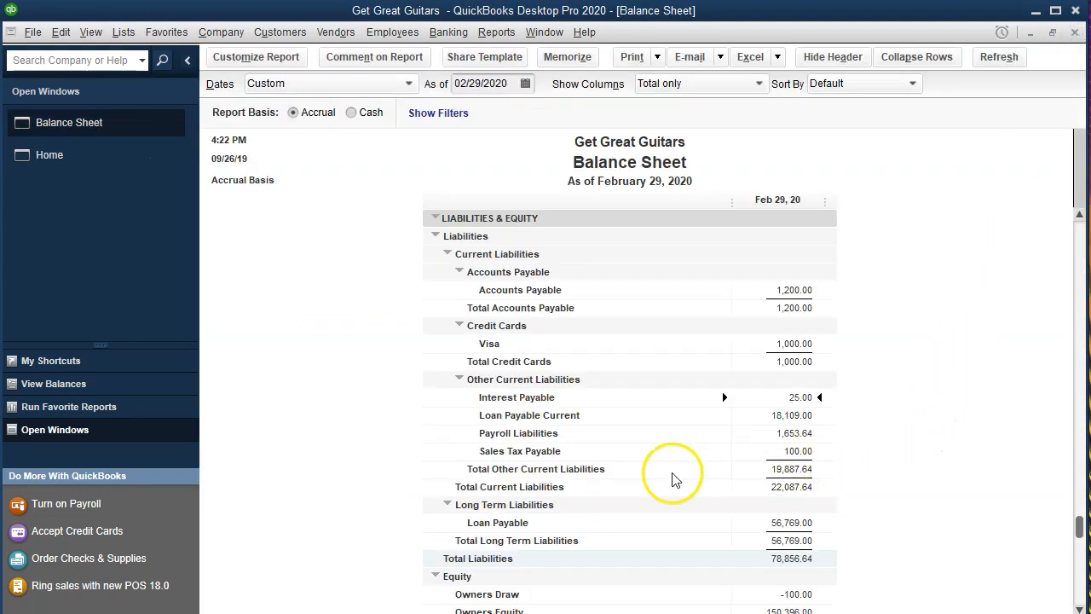
# Trace the Balance Sheet's Interest Payable amount down to its general journal entry, and close back to the Balance Sheet
pyautogui.doubleClick(778, 399)
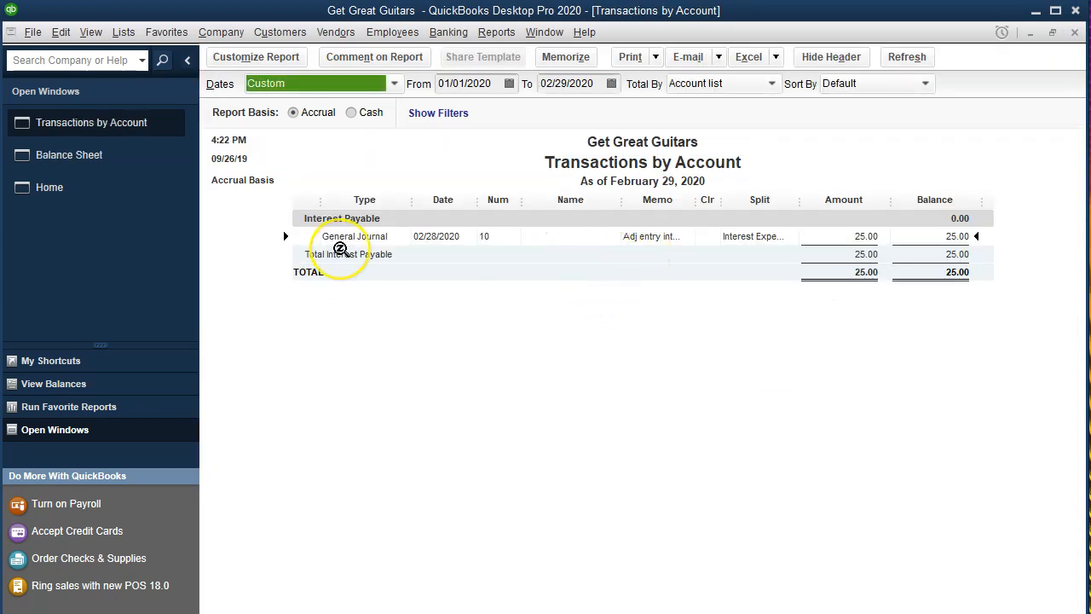
pyautogui.doubleClick(836, 238)
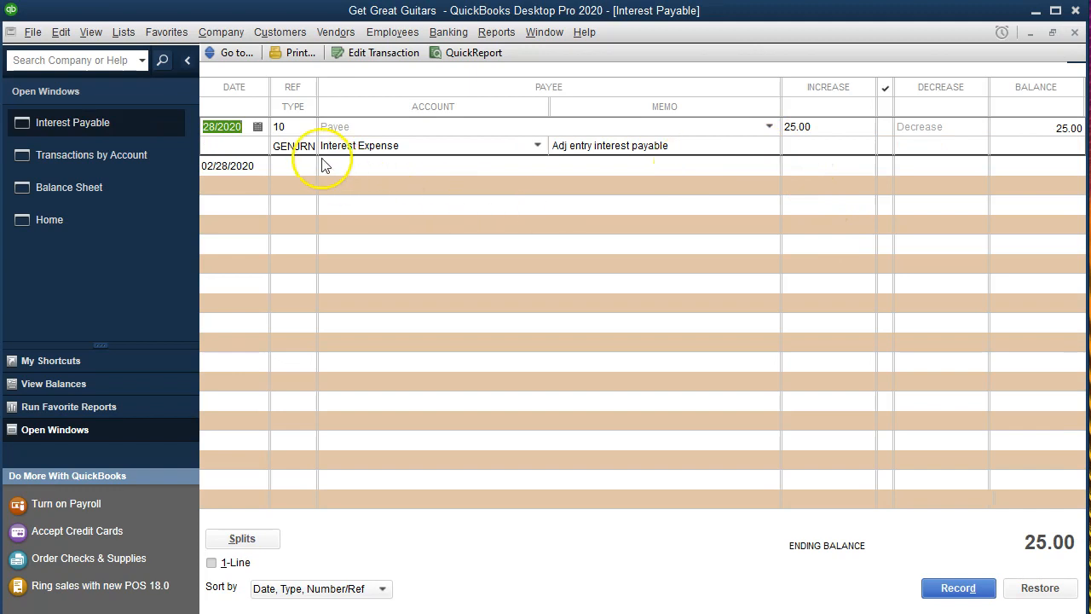
pyautogui.doubleClick(288, 150)
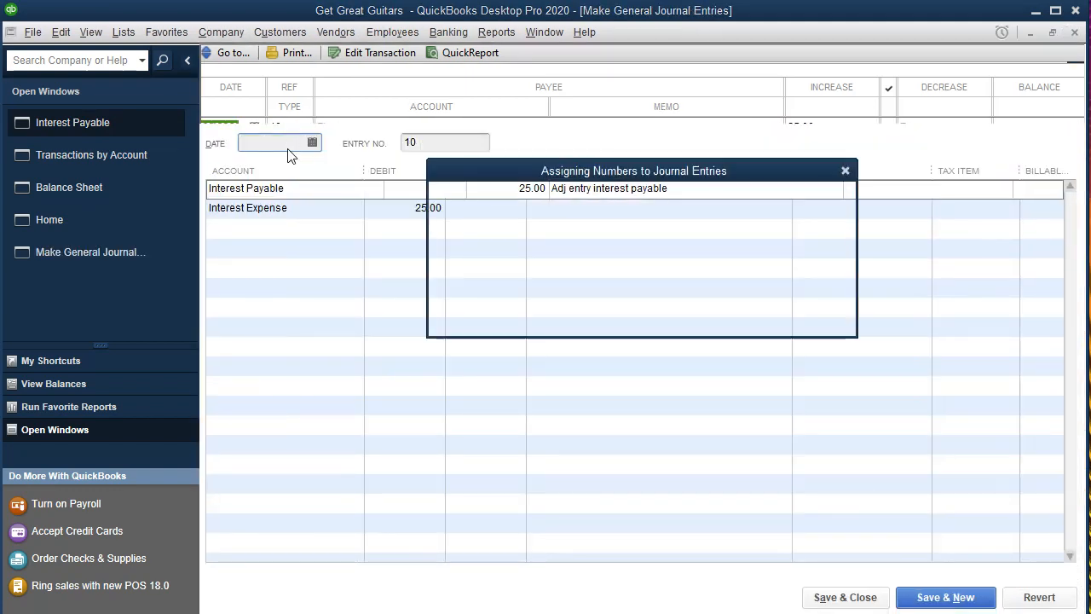
pyautogui.click(846, 171)
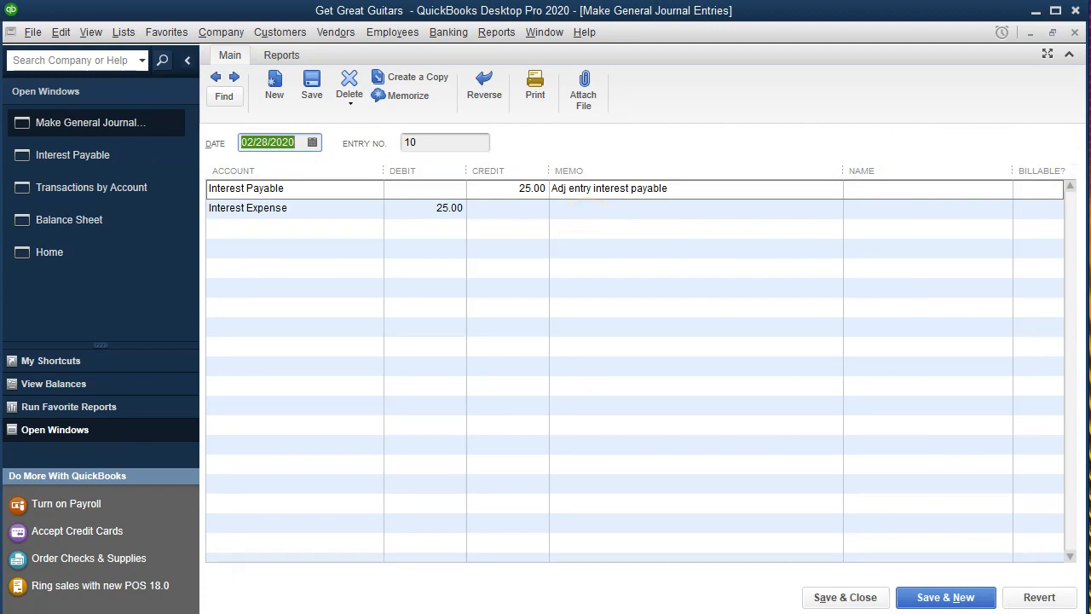
pyautogui.click(1076, 34)
pyautogui.click(1075, 34)
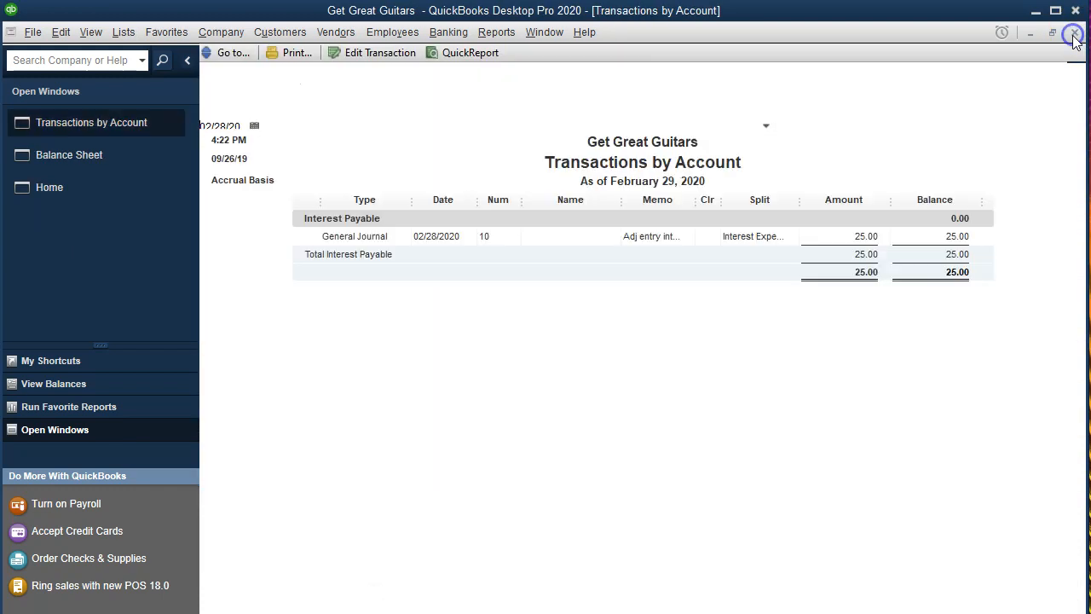
pyautogui.click(1074, 32)
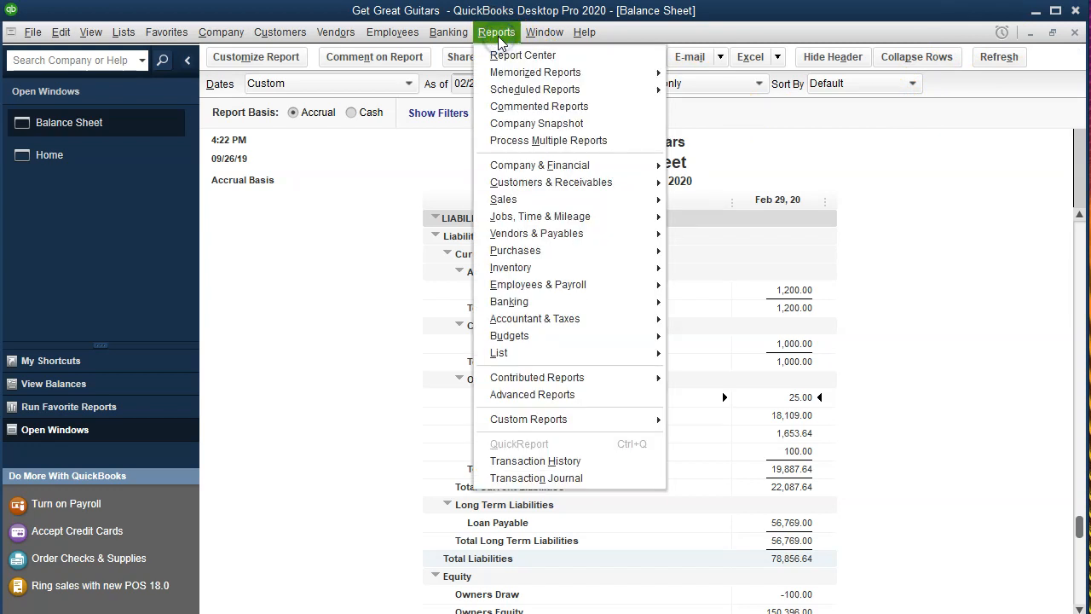
# Run a Profit & Loss Standard report for 01/01/2020 through 02/29/2020
pyautogui.moveTo(536, 166)
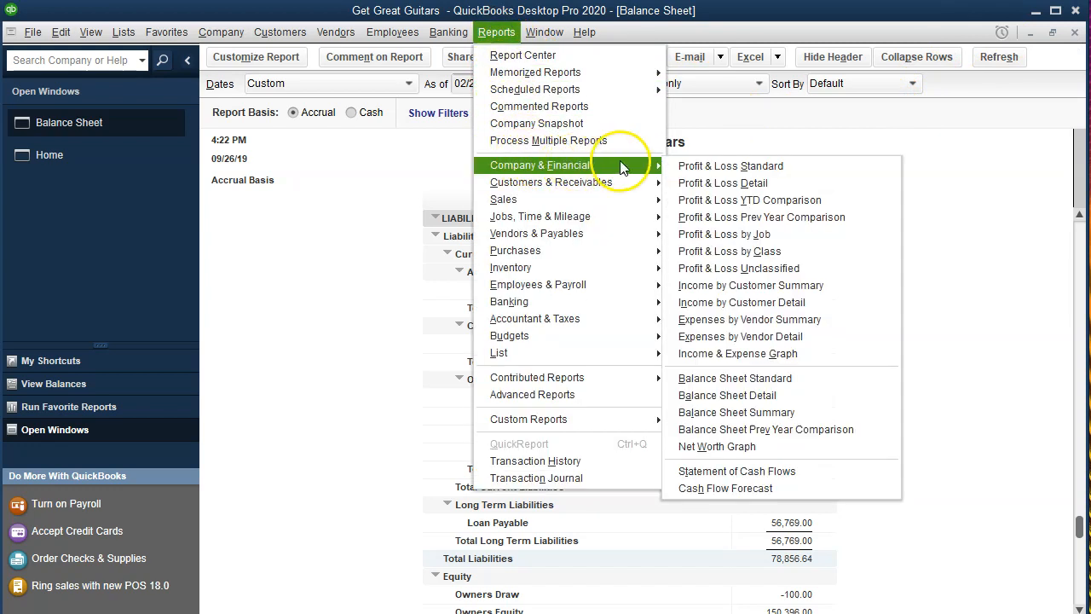
pyautogui.click(795, 168)
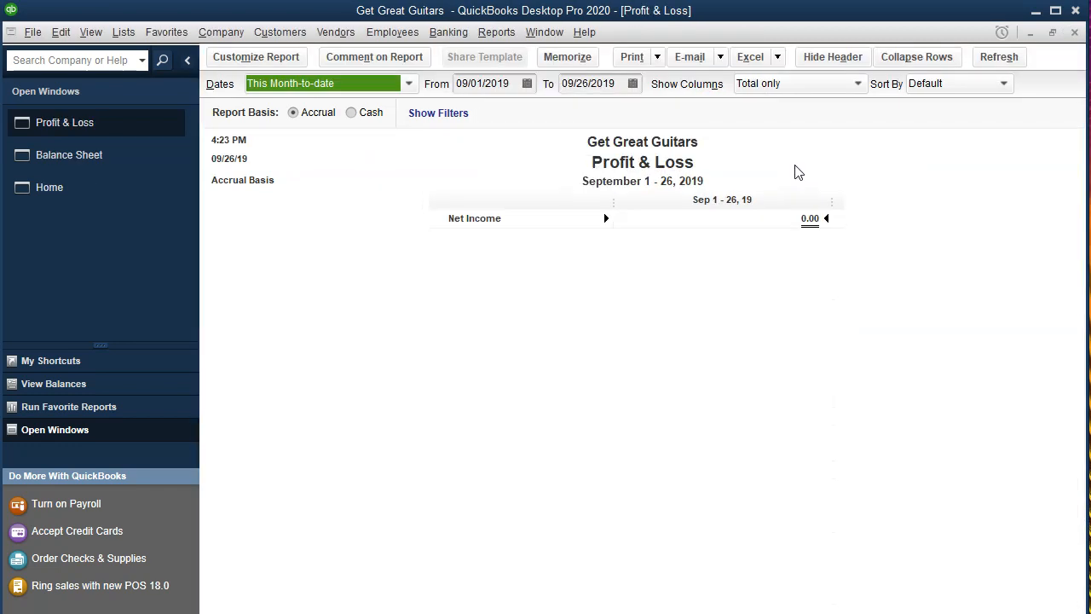
pyautogui.press('Tab')
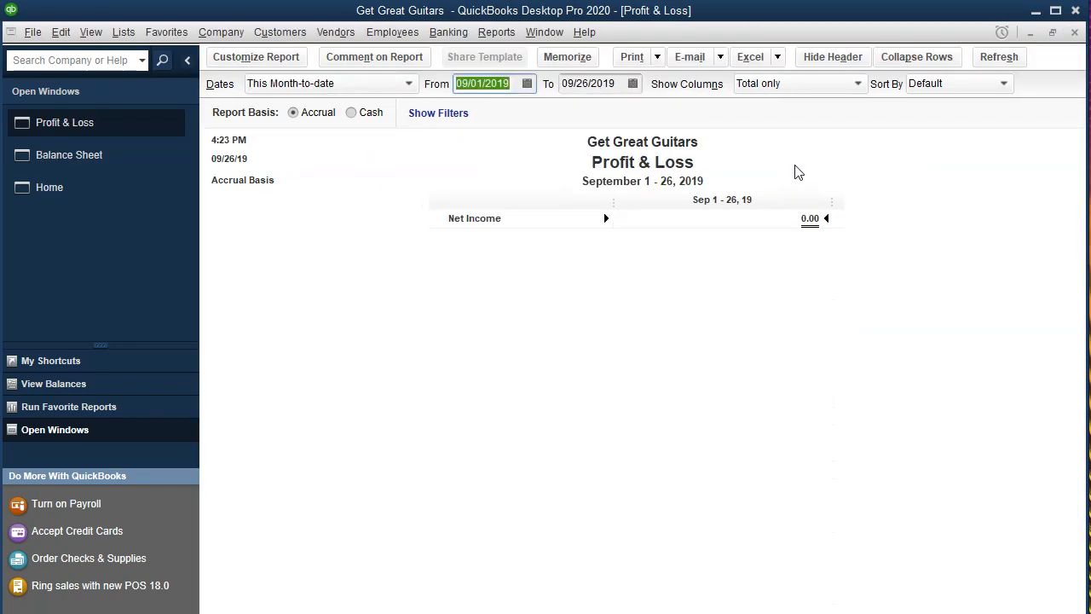
pyautogui.write('01')
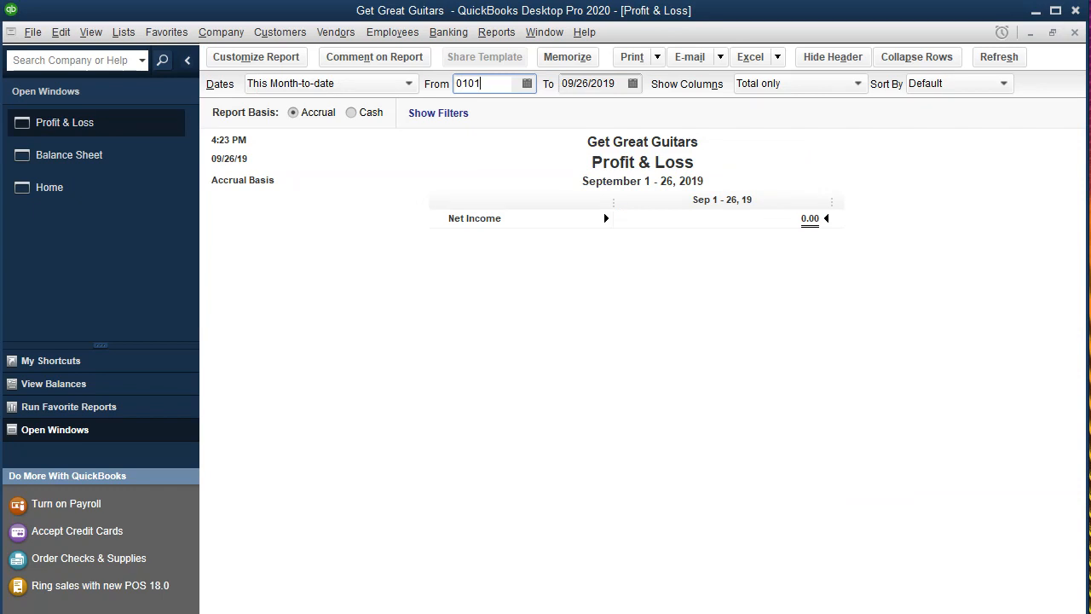
pyautogui.write('/01/2020')
pyautogui.press('Tab')
pyautogui.write('02/29/2020')
pyautogui.press('Tab')
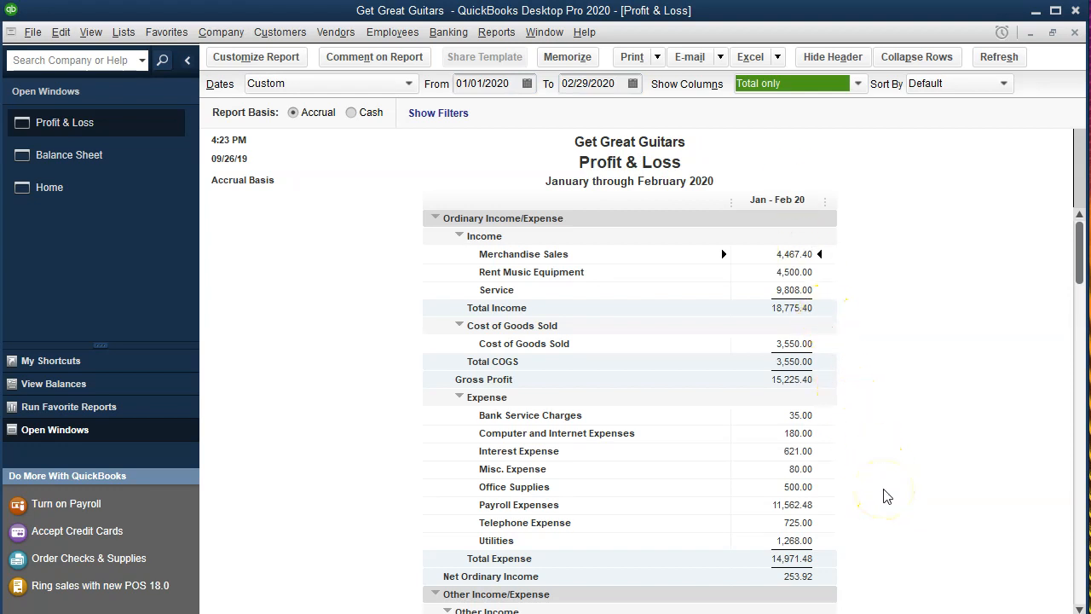
# Trace the Profit & Loss Interest Expense amount down to the adjusting journal entry, and close back to the Profit & Loss report
pyautogui.scroll(-3, 887, 496)
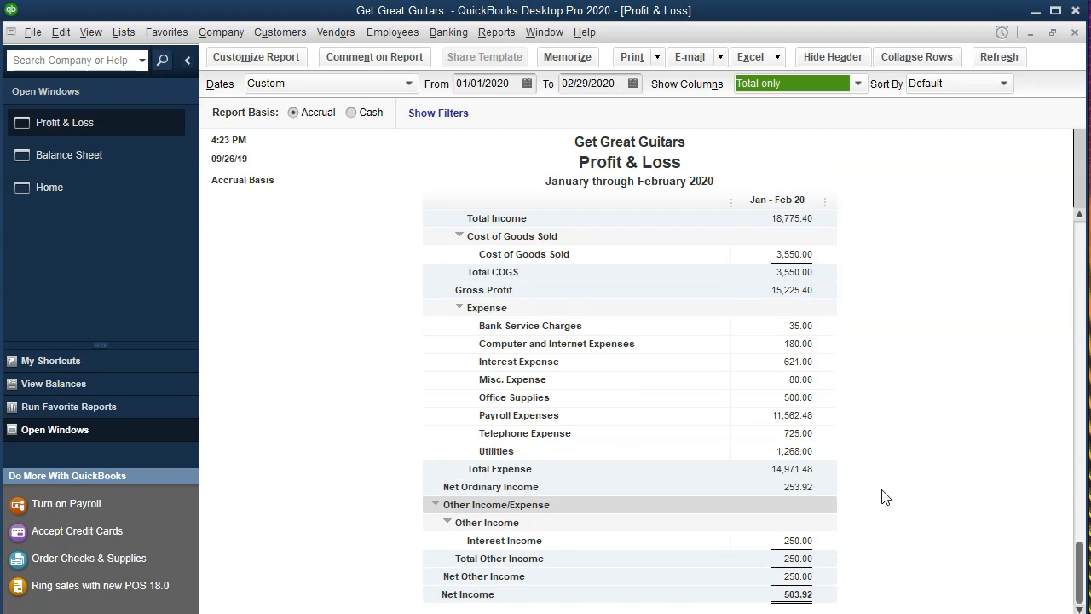
pyautogui.click(762, 362)
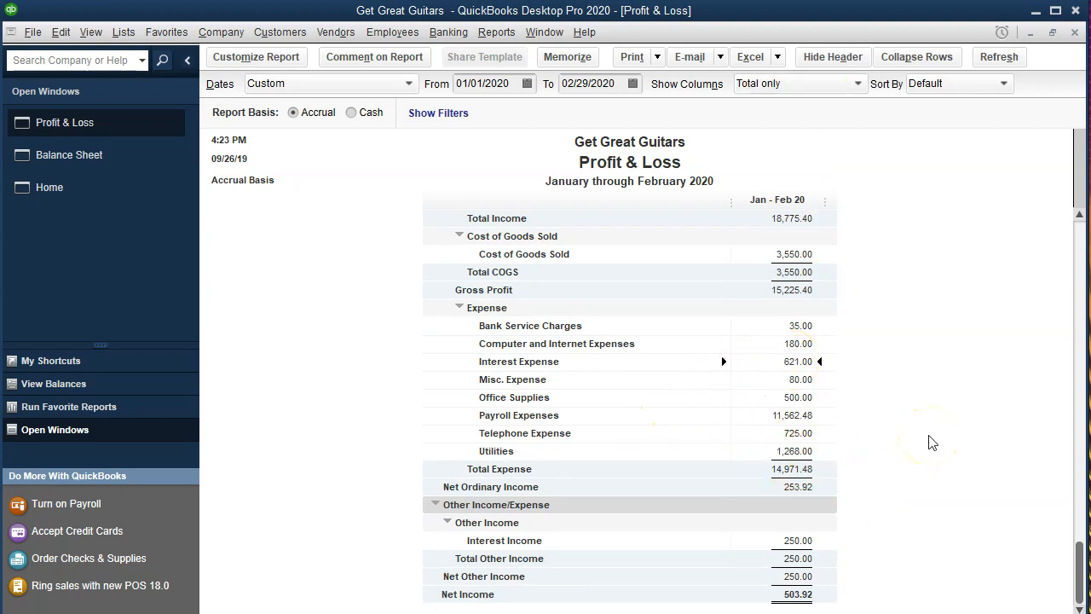
pyautogui.doubleClick(770, 361)
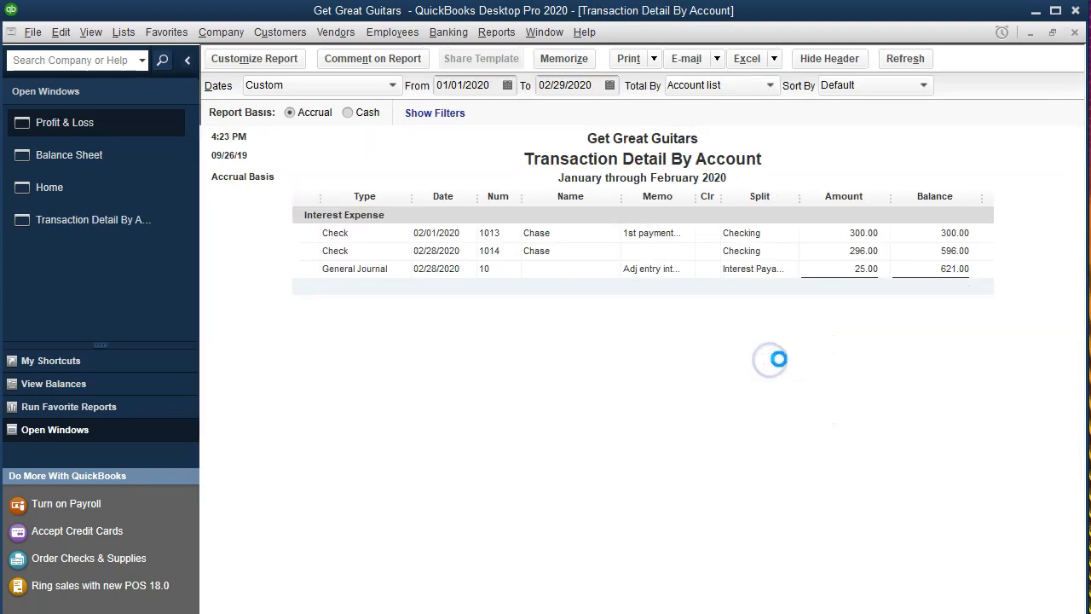
pyautogui.click(821, 273)
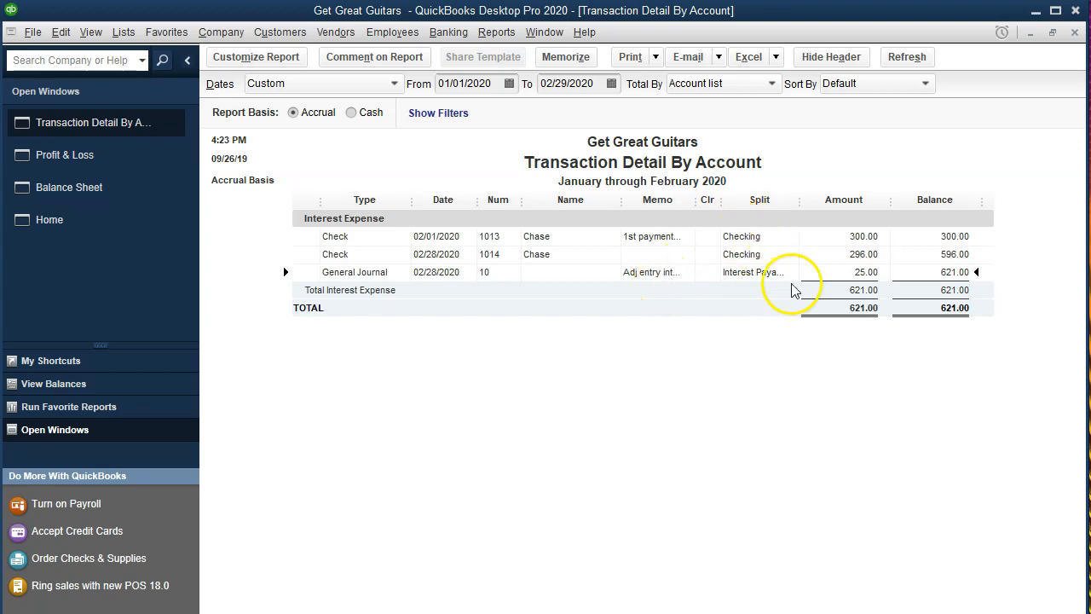
pyautogui.doubleClick(822, 271)
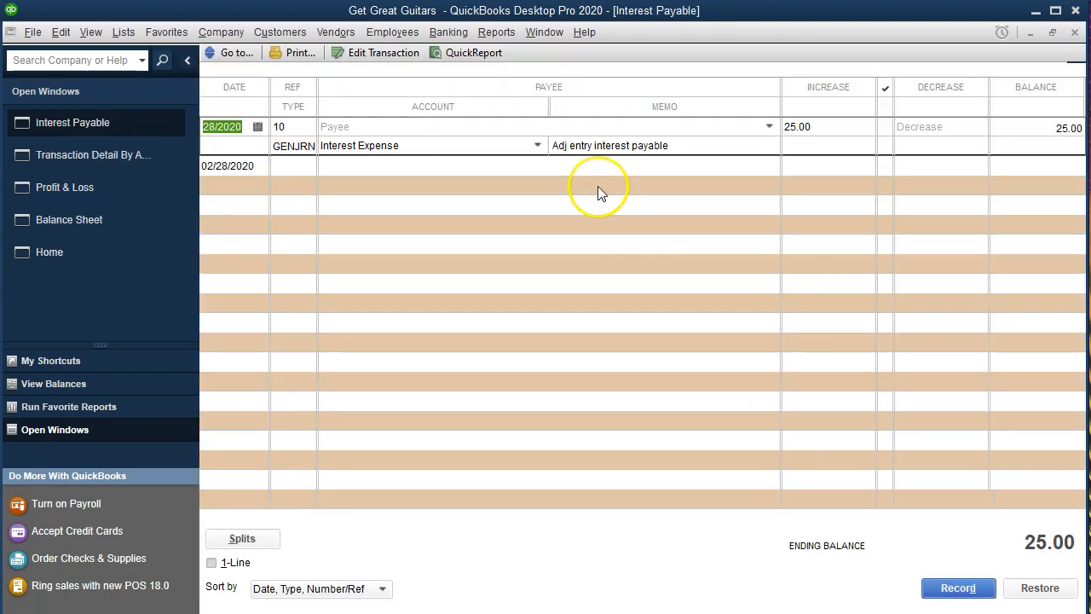
pyautogui.doubleClick(292, 145)
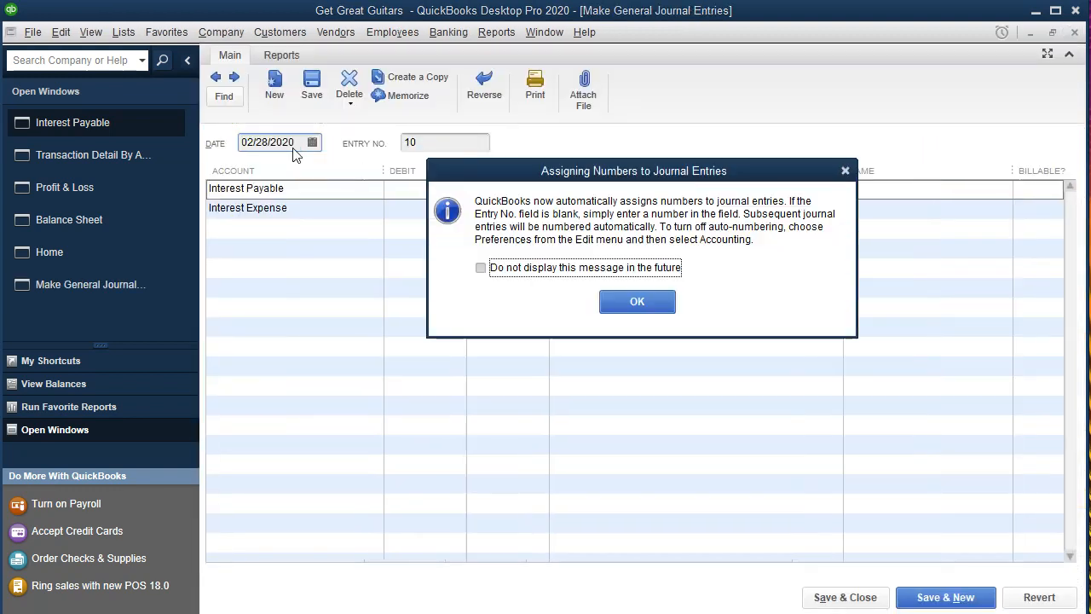
pyautogui.click(842, 173)
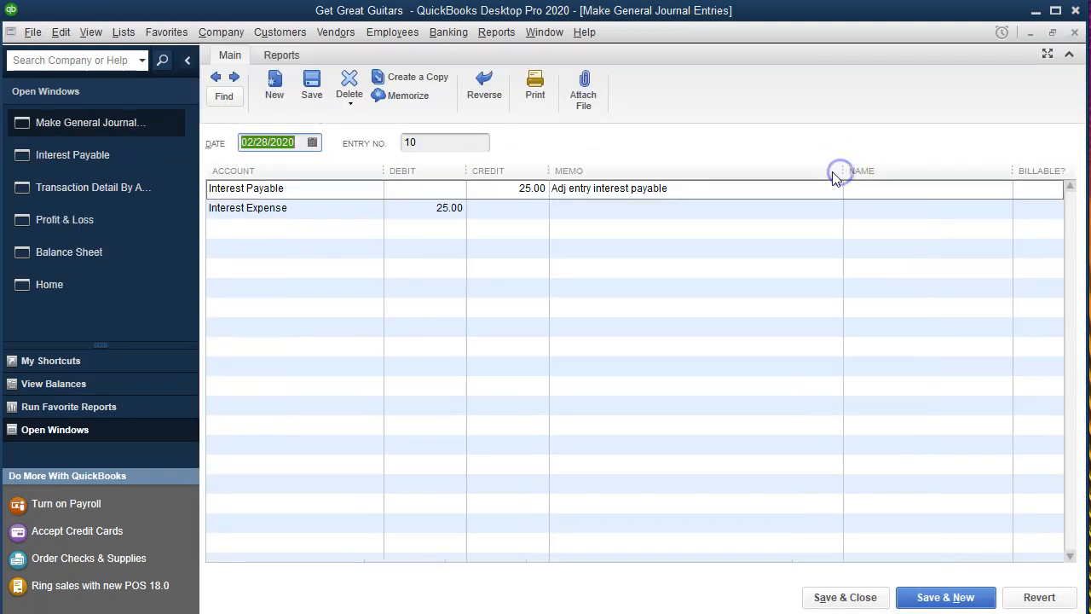
pyautogui.click(1073, 40)
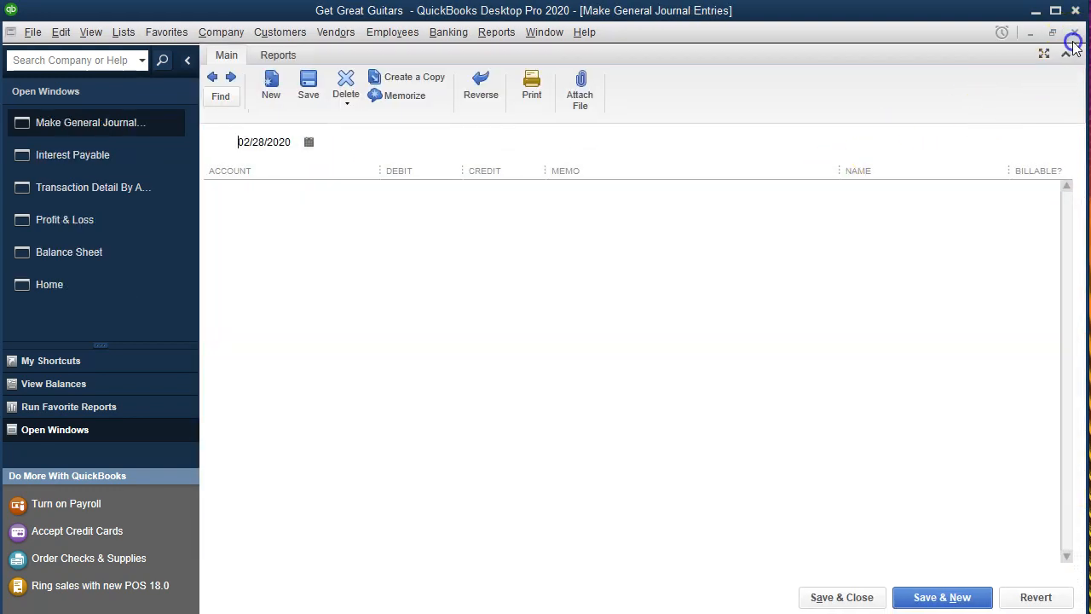
pyautogui.click(1073, 40)
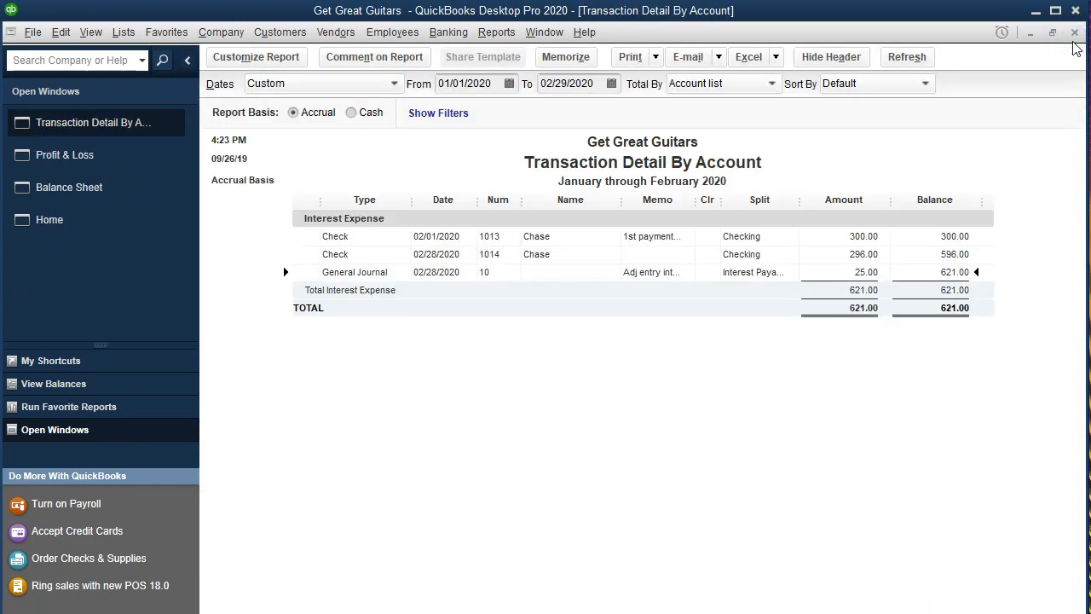
pyautogui.click(1074, 31)
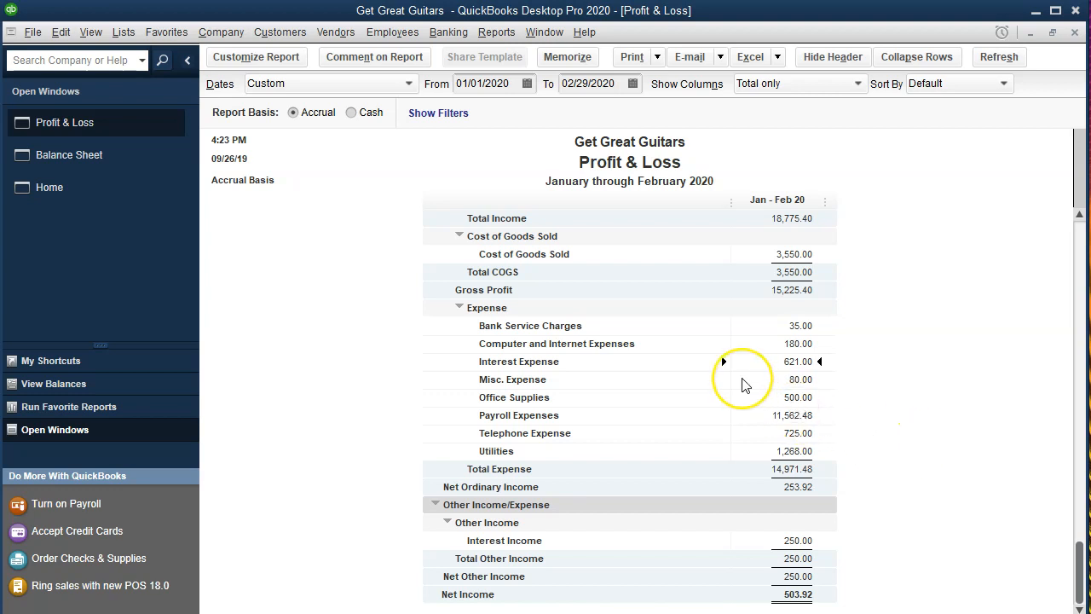
# Run a Trial Balance report for 01/01/2020 through 02/29/2020
pyautogui.click(503, 35)
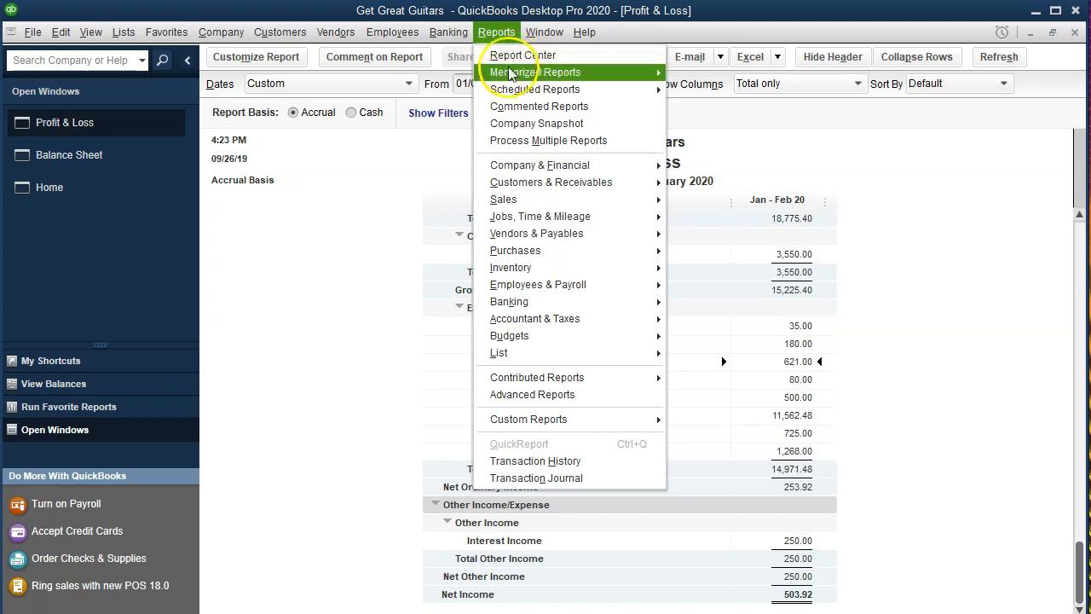
pyautogui.moveTo(554, 319)
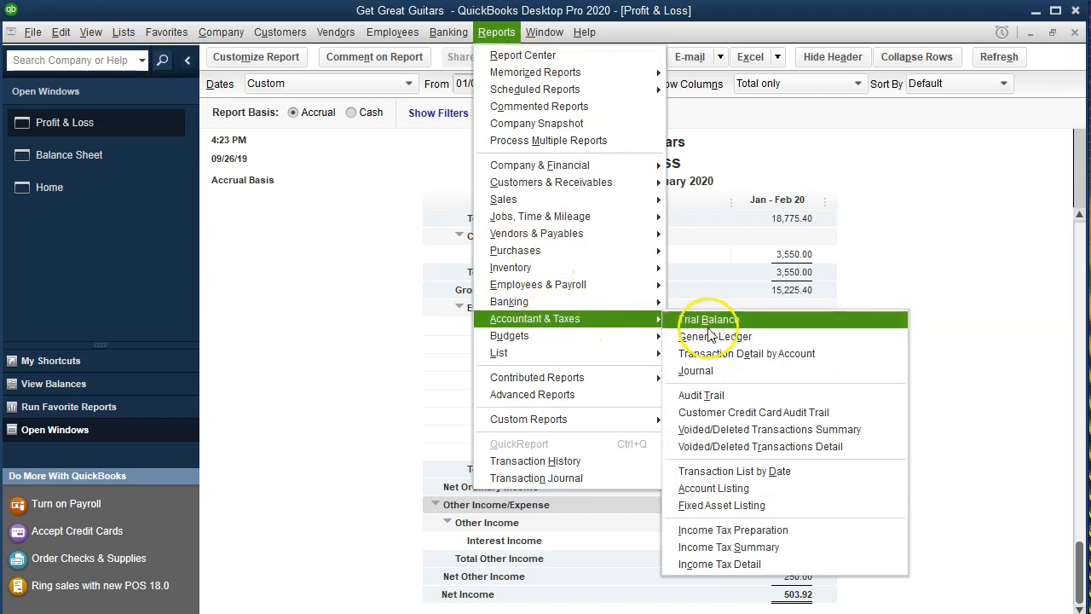
pyautogui.click(764, 326)
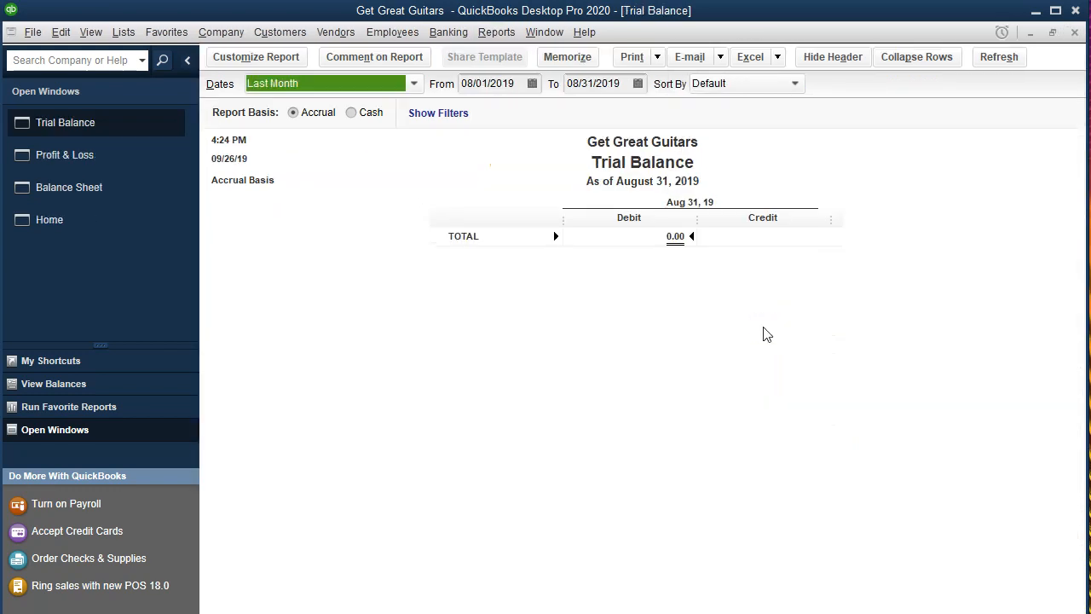
pyautogui.press('Tab')
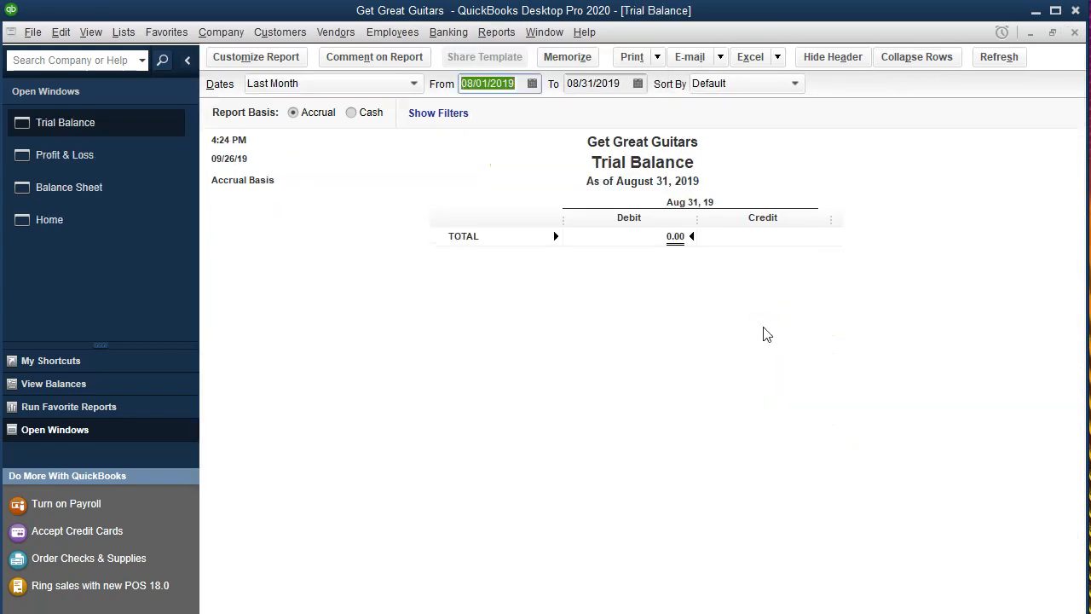
pyautogui.write('01012020')
pyautogui.press('Tab')
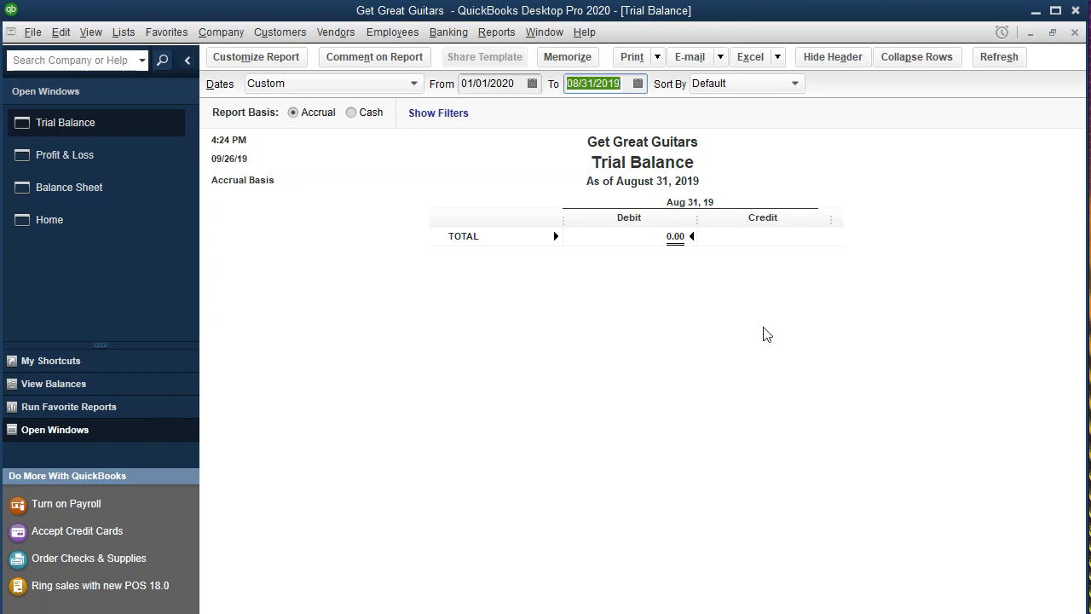
pyautogui.write('02292020')
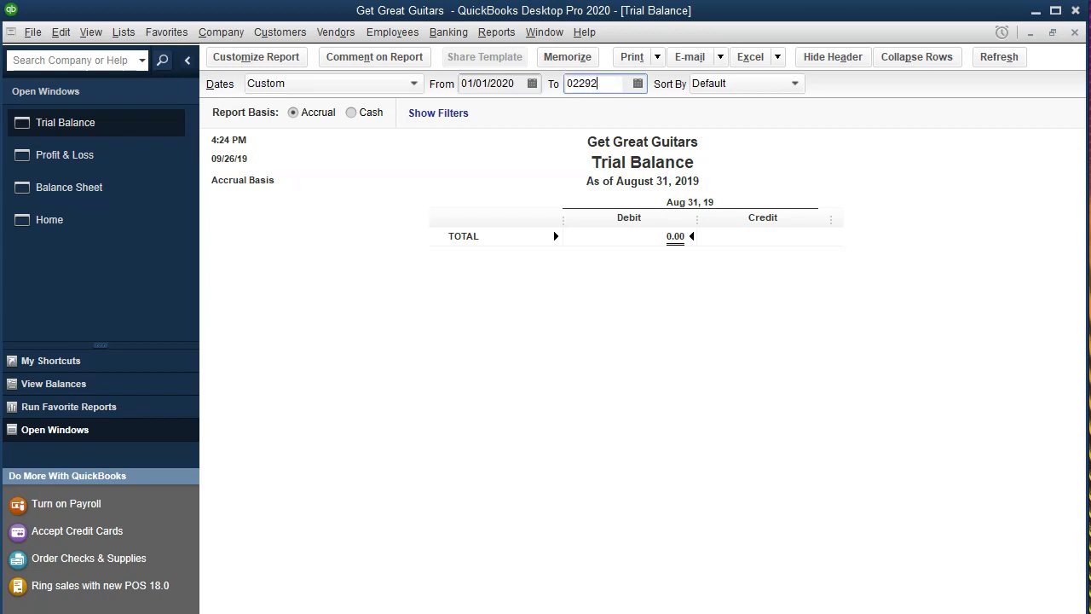
pyautogui.press('Tab')
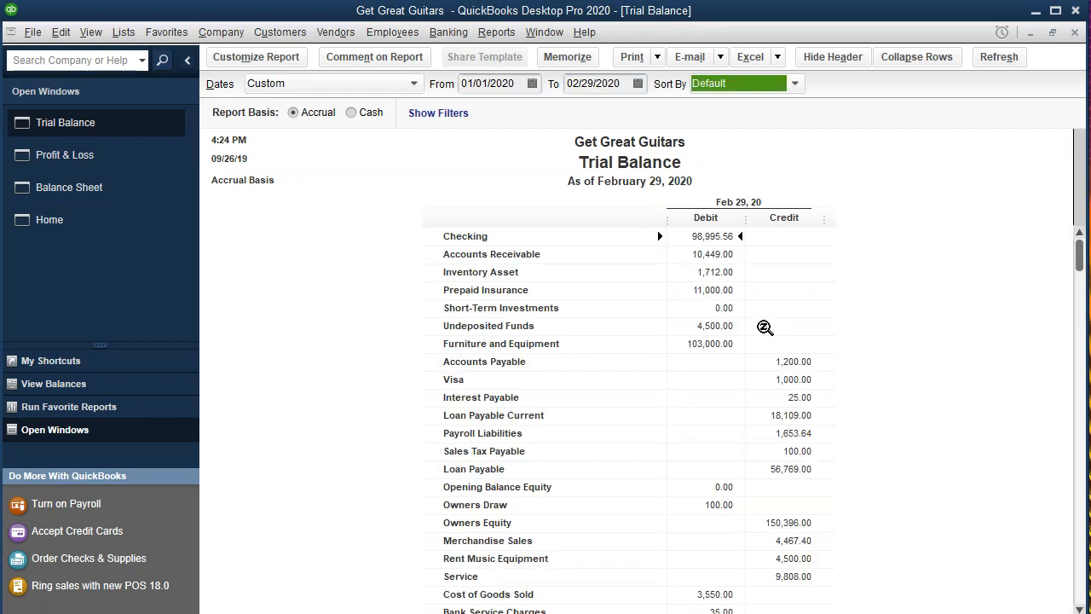
# Examine the Trial Balance accounts from Checking down to the expense accounts and the debit and credit totals
pyautogui.click(867, 289)
pyautogui.press('Down')
pyautogui.press('Down')
pyautogui.press('Down')
pyautogui.press('Down')
pyautogui.press('Down')
pyautogui.press('Down')
pyautogui.press('Down')
pyautogui.press('Down')
pyautogui.press('Down')
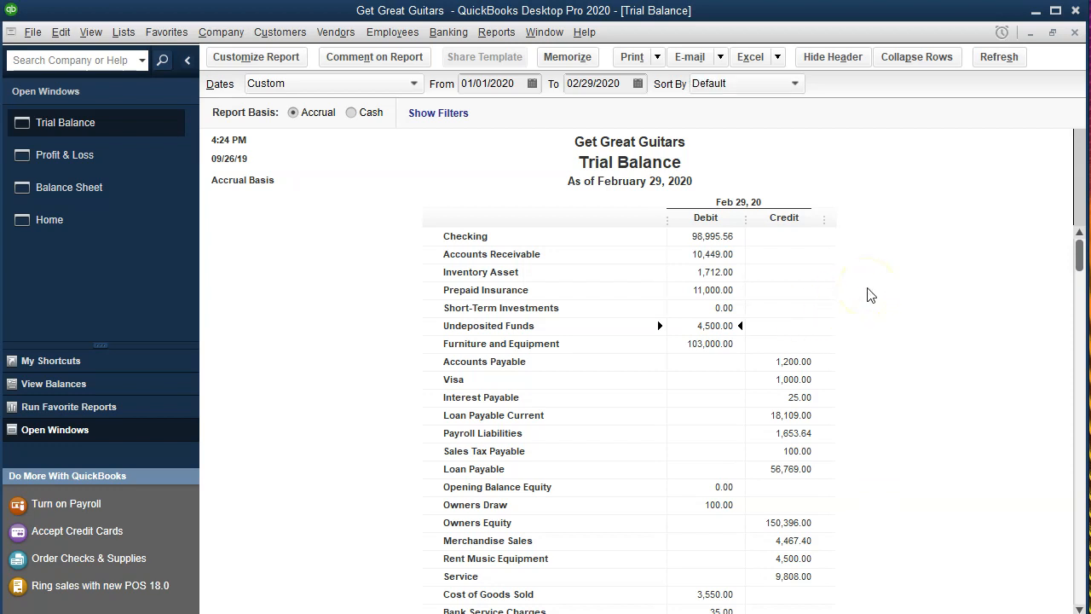
pyautogui.press('Down')
pyautogui.press('Down')
pyautogui.press('Down')
pyautogui.press('Down')
pyautogui.press('Down')
pyautogui.press('Down')
pyautogui.press('Down')
pyautogui.press('Down')
pyautogui.press('Down')
pyautogui.press('Down')
pyautogui.press('Down')
pyautogui.press('Down')
pyautogui.press('Down')
pyautogui.press('Down')
pyautogui.press('Down')
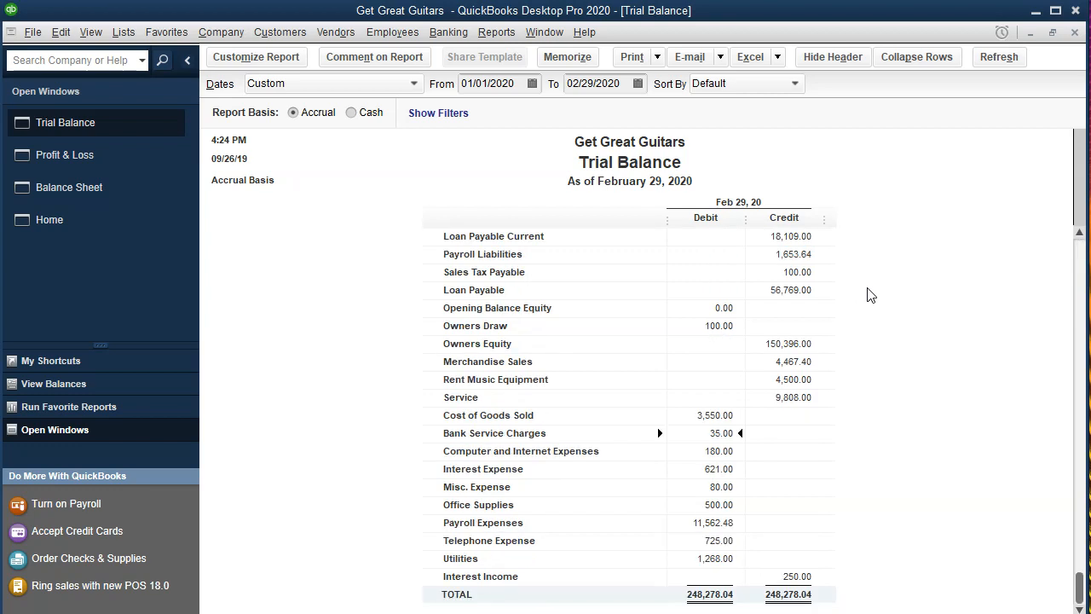
pyautogui.press('Down')
pyautogui.press('Down')
pyautogui.press('Down')
pyautogui.press('Down')
pyautogui.press('Down')
pyautogui.press('Down')
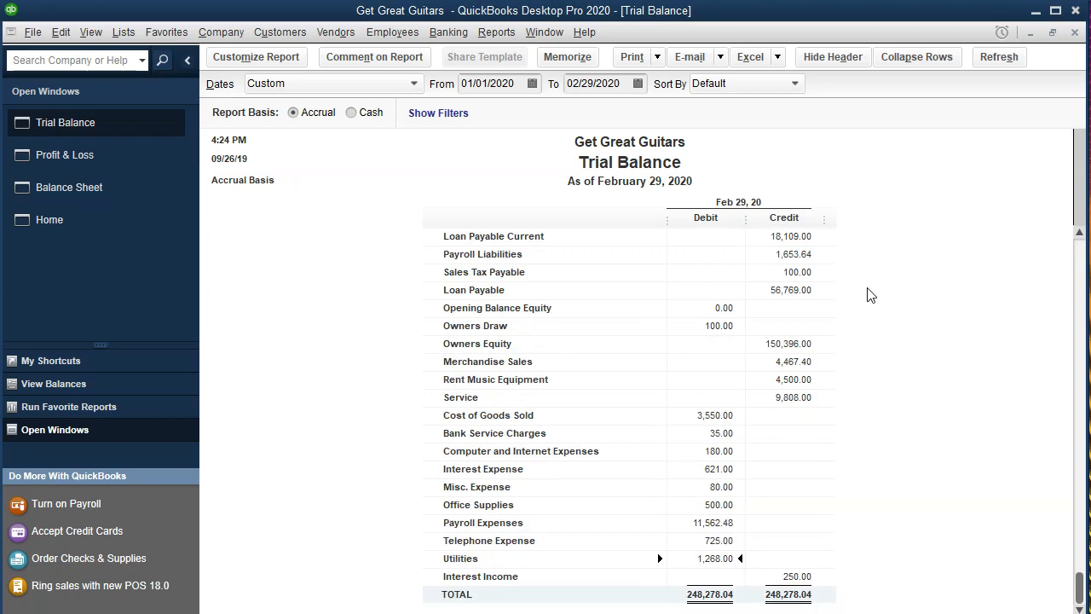